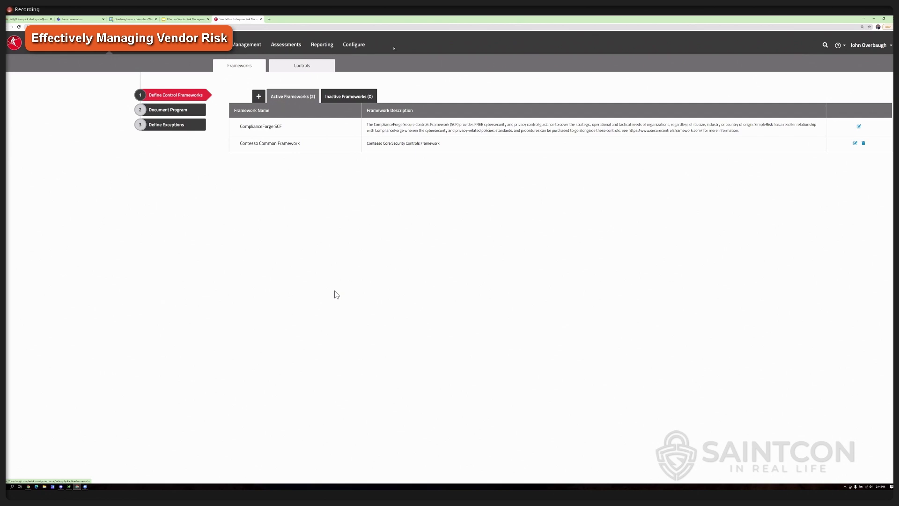
Open the list of controls in the control frameworks and review the GOV-01 control's details and mapped framework.
left_click(312, 70)
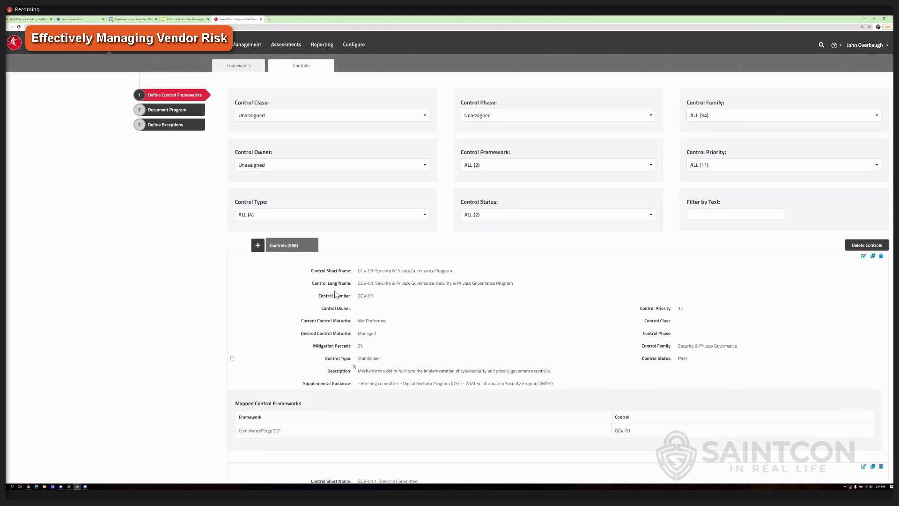
scroll(335, 294, "down", 2)
left_click_drag(234, 366, 263, 353)
left_click(293, 371)
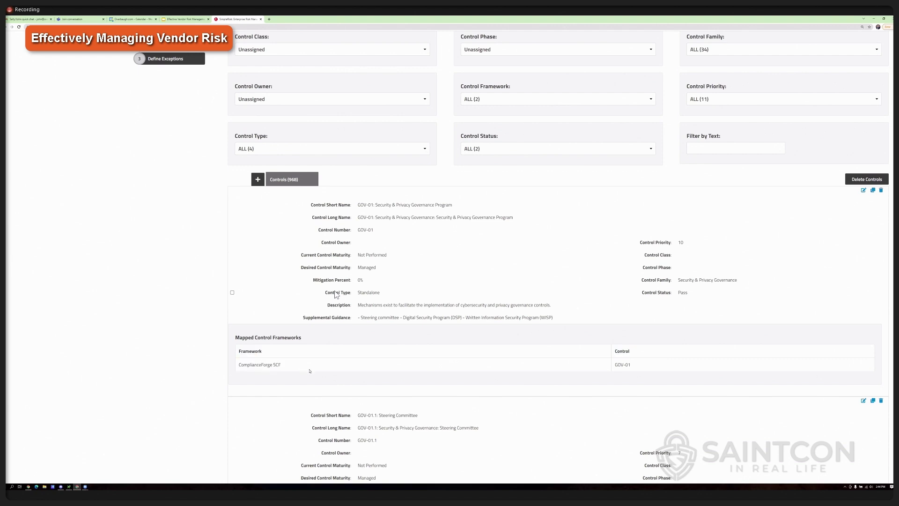
scroll(335, 294, "up", 2)
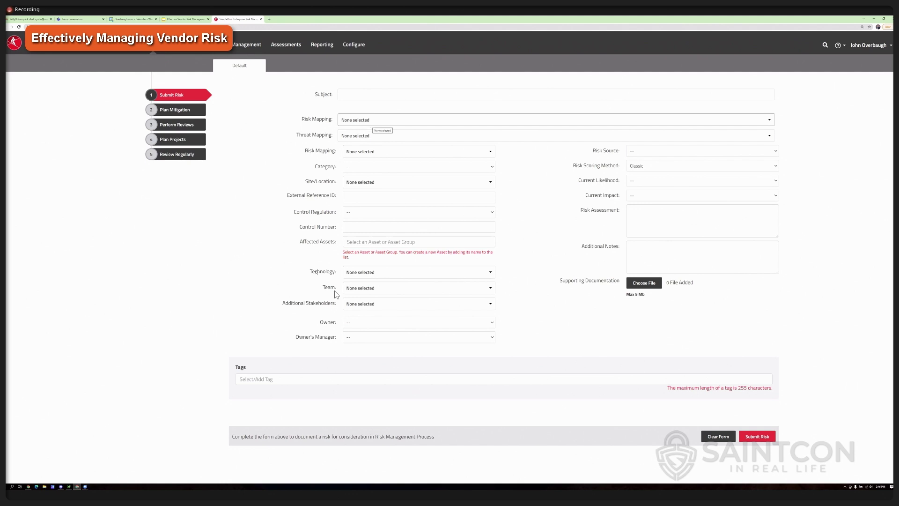
Open the asset editing list and examine the names of the APP - Prod Remit asset and the V-prefixed vendor assets.
left_click(240, 70)
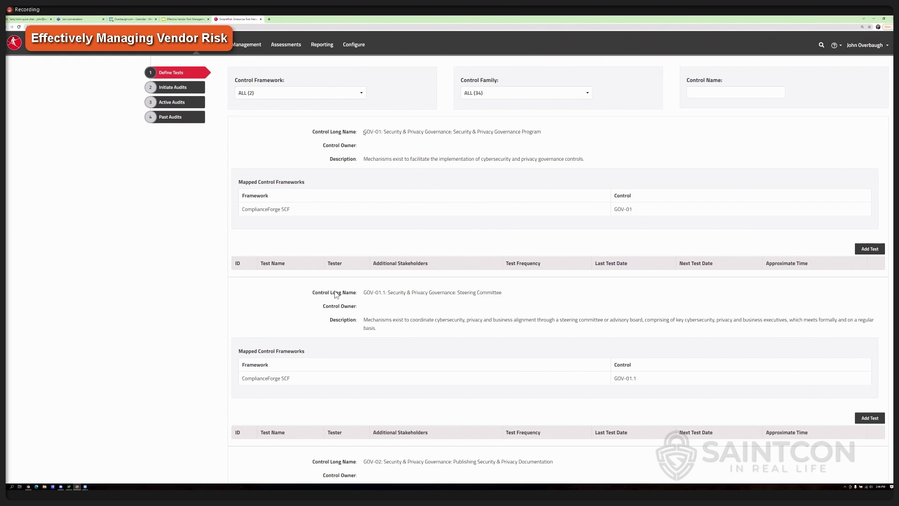
left_click(247, 44)
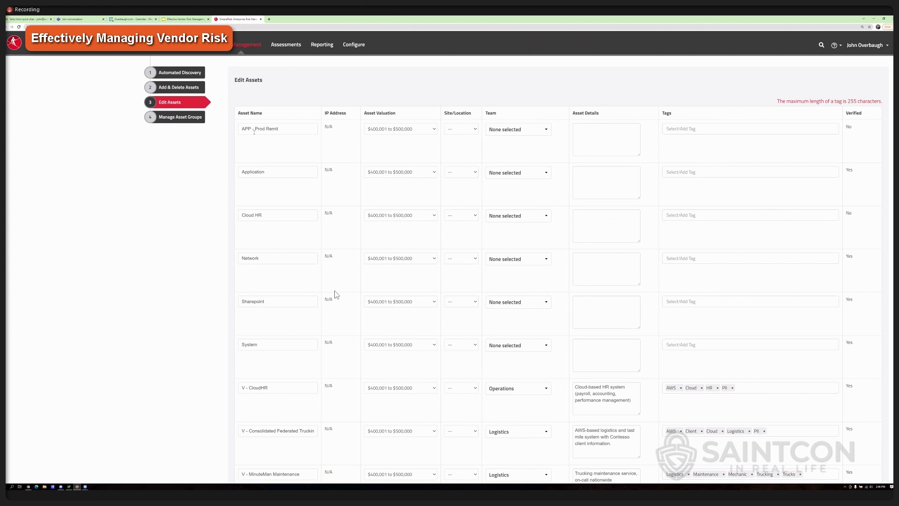
left_click_drag(243, 128, 279, 128)
key("End")
double_click(243, 129)
double_click(246, 387)
Open the assessments area and view the list of questionnaire questions.
left_click(286, 44)
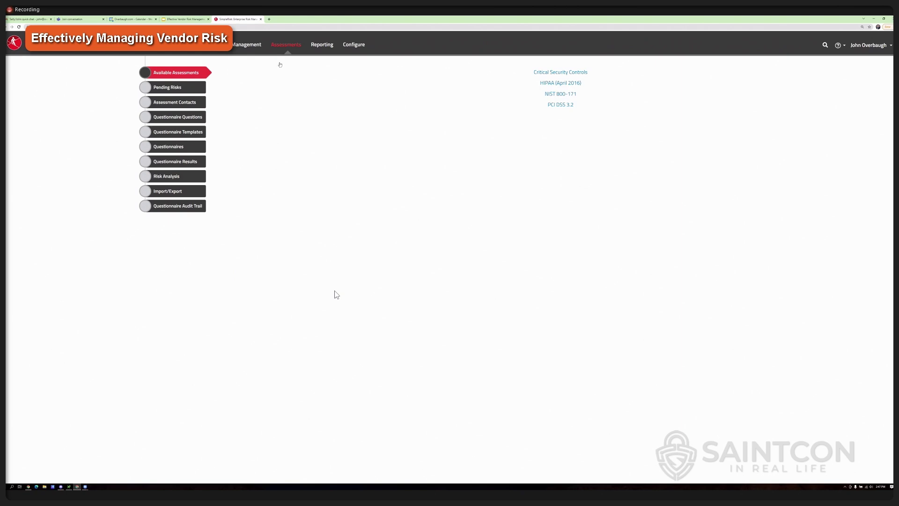
left_click(190, 120)
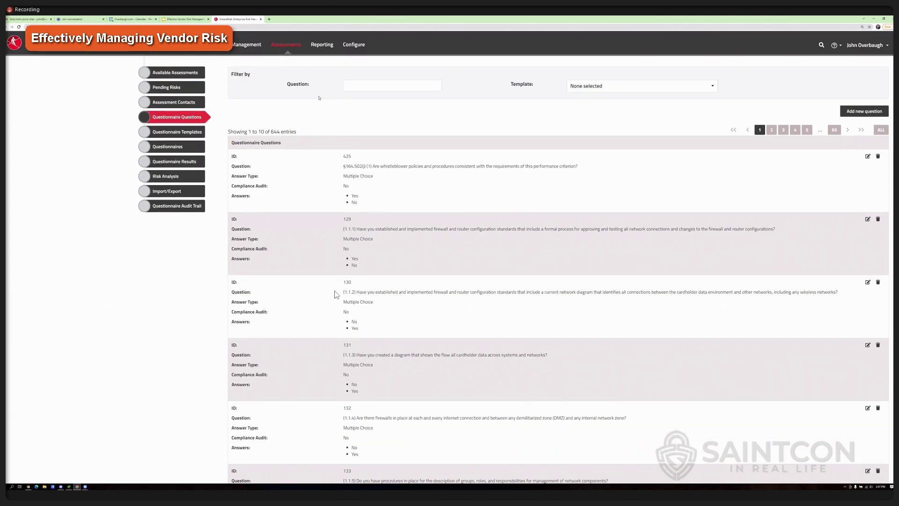
double_click(277, 131)
Open the Application Quick Risk Assessment questionnaire template for editing to view its questions.
left_click(203, 132)
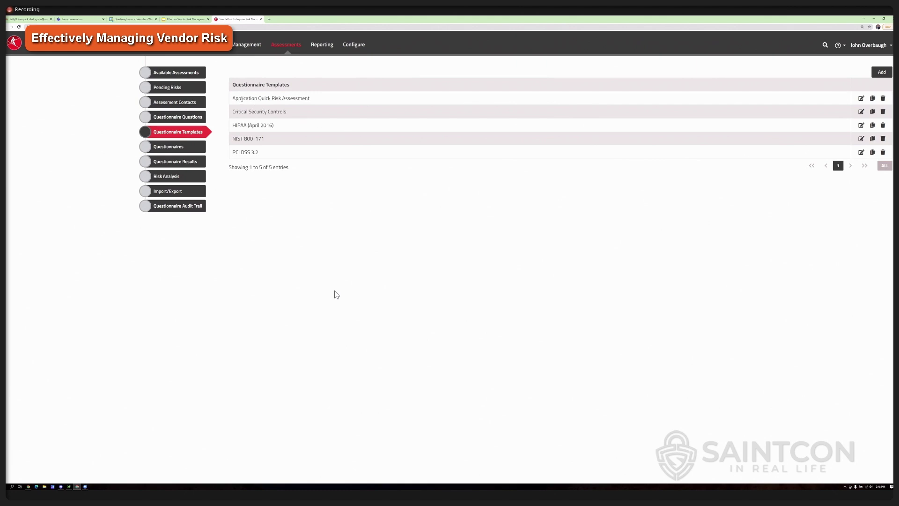
left_click_drag(231, 98, 312, 99)
left_click(313, 99)
left_click(862, 99)
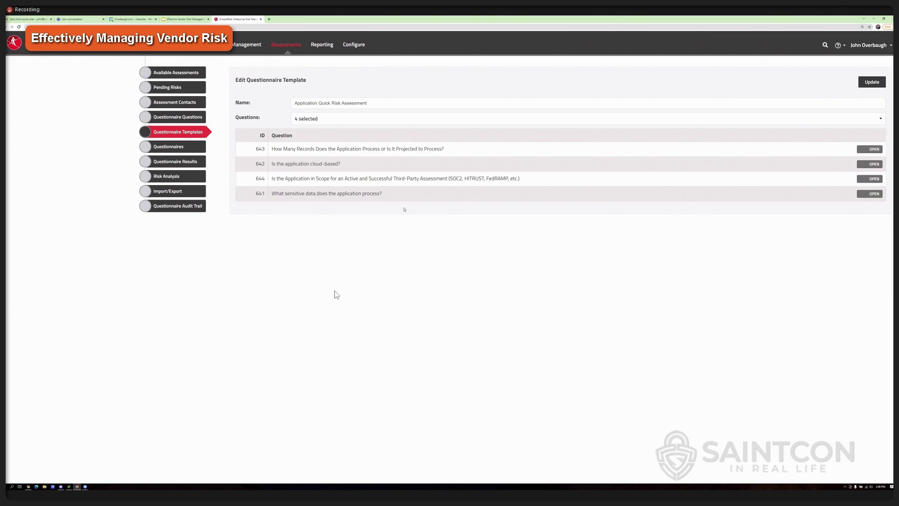
Open the V - Cloud HR Summary CSF Questionnaire 2021 for editing and review its settings.
left_click(168, 146)
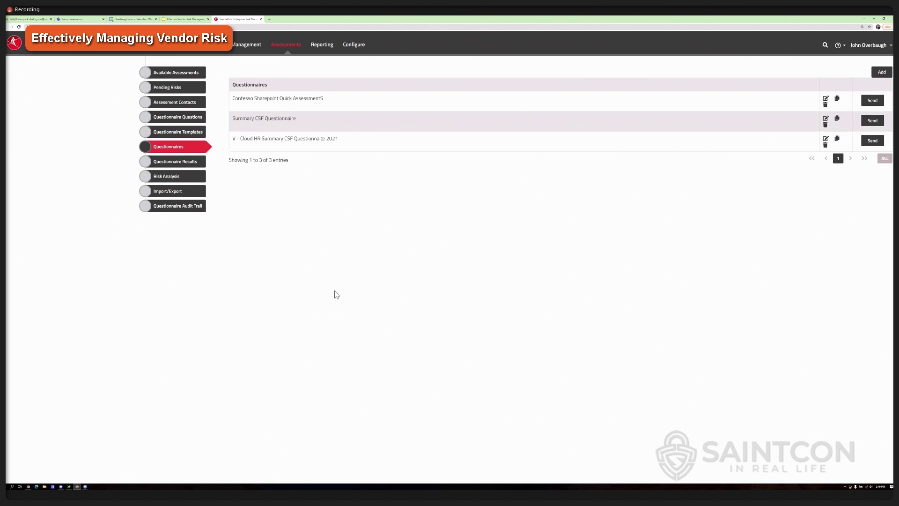
left_click_drag(338, 139, 232, 139)
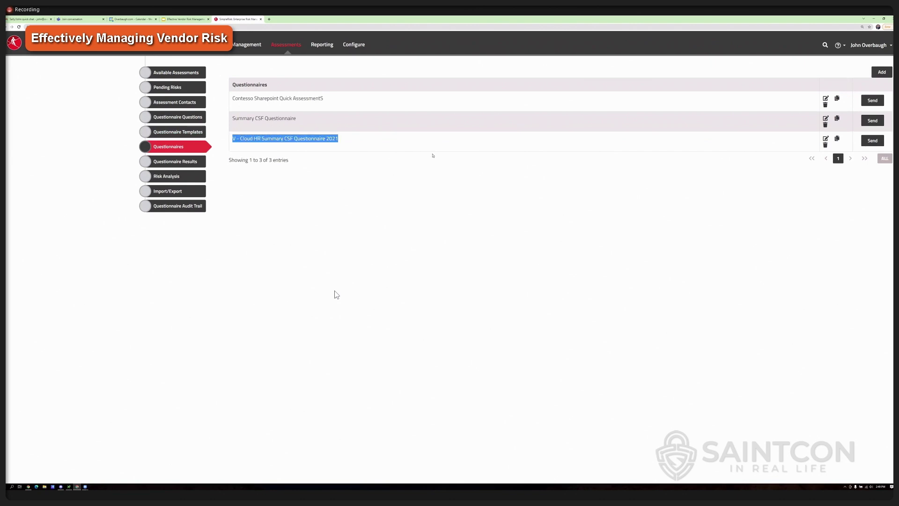
left_click(519, 155)
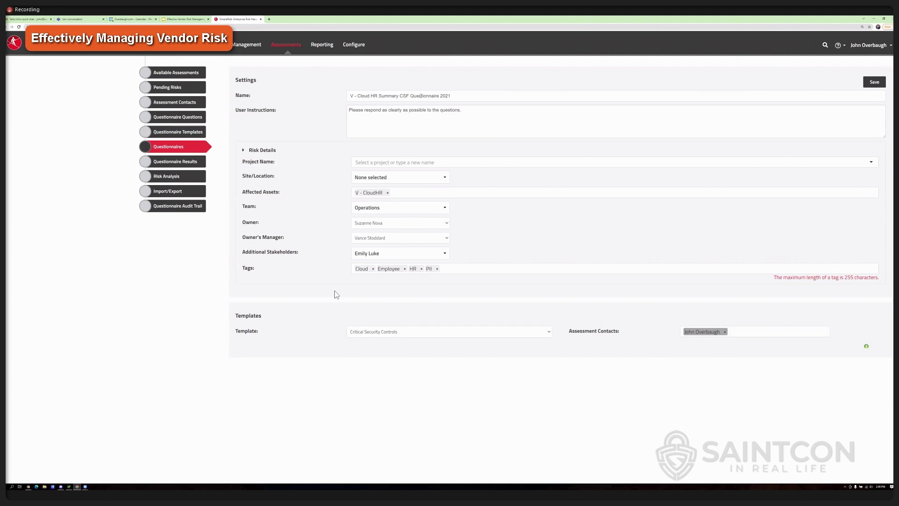
triple_click(450, 97)
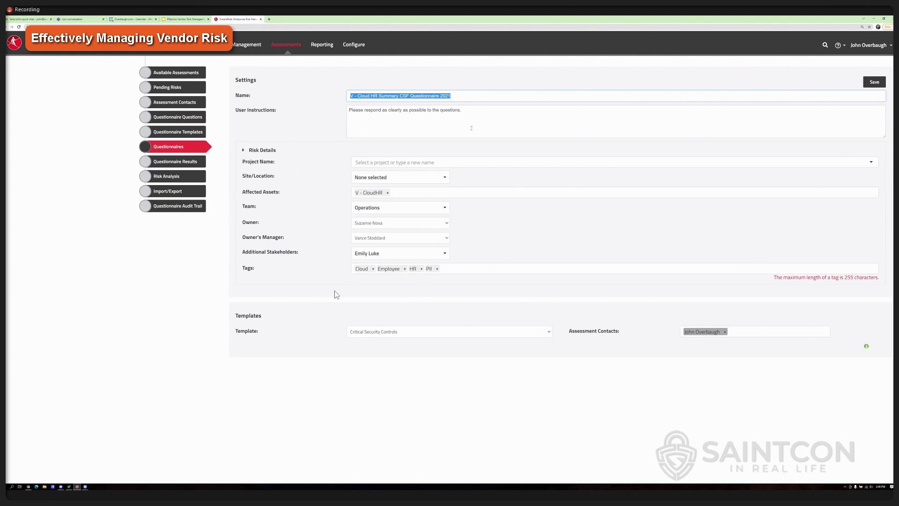
Open the last incomplete Summary CSF Questionnaire result, review its Critical Security Controls questions, and return to the results list.
left_click(187, 161)
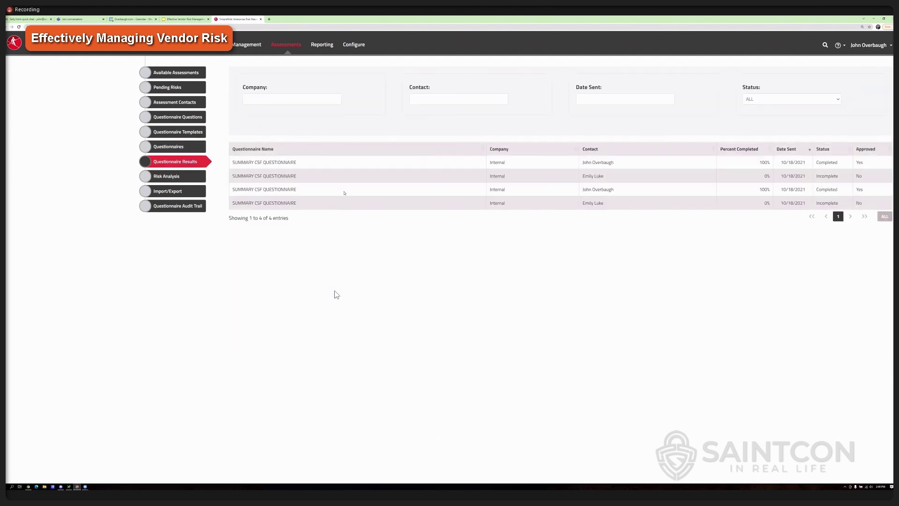
left_click(277, 203)
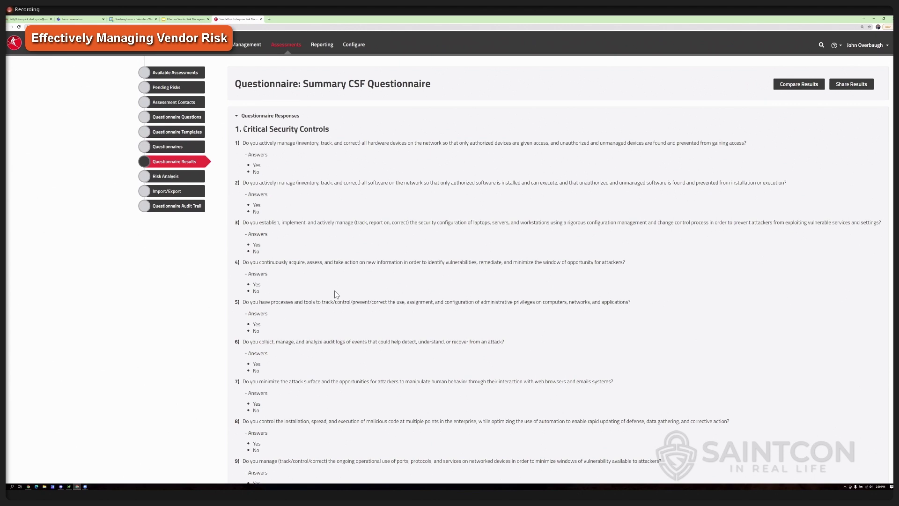
triple_click(345, 130)
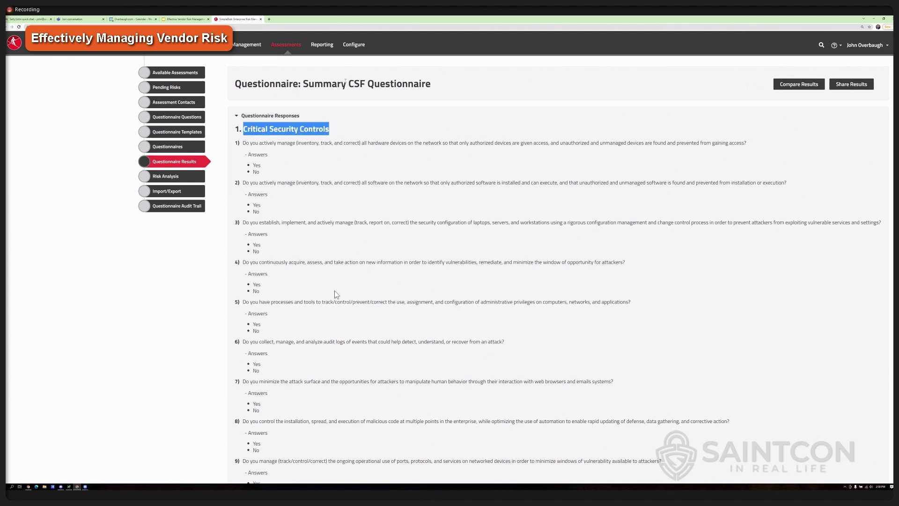
left_click_drag(348, 84, 360, 84)
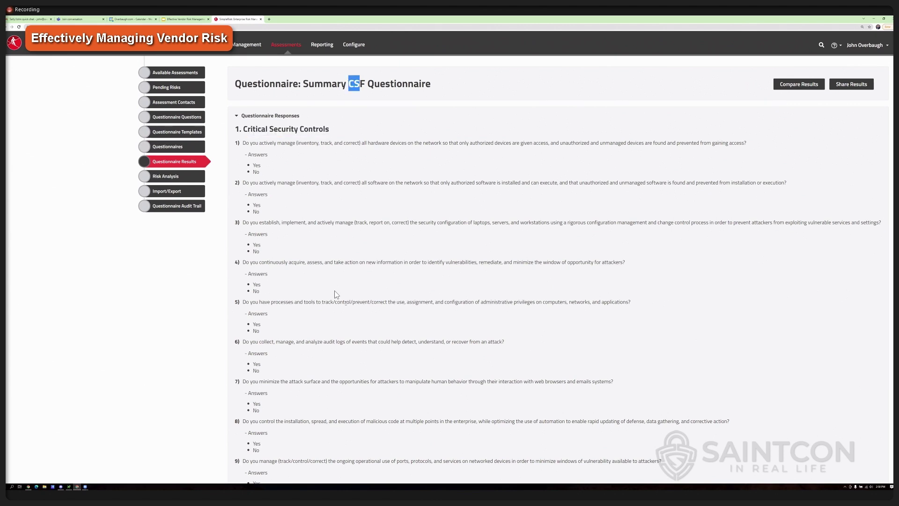
scroll(337, 294, "down", 2)
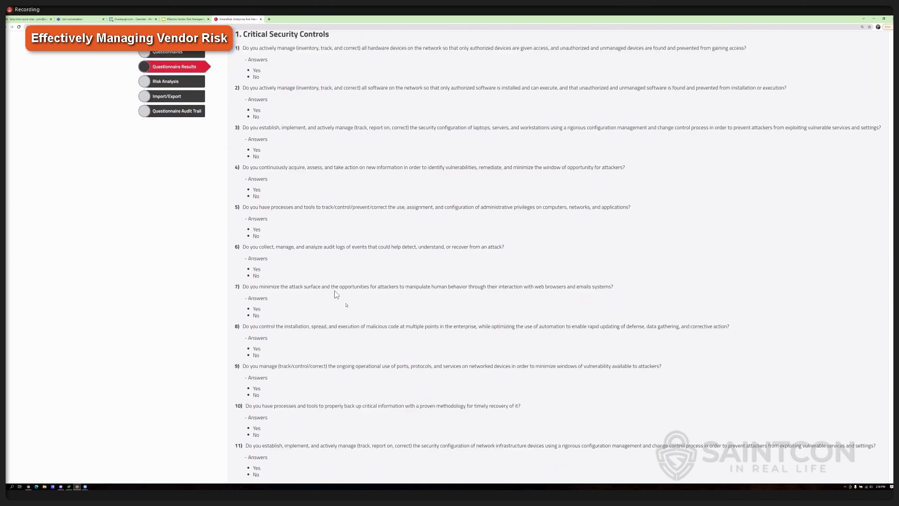
scroll(336, 294, "down", 3)
scroll(336, 295, "down", 7)
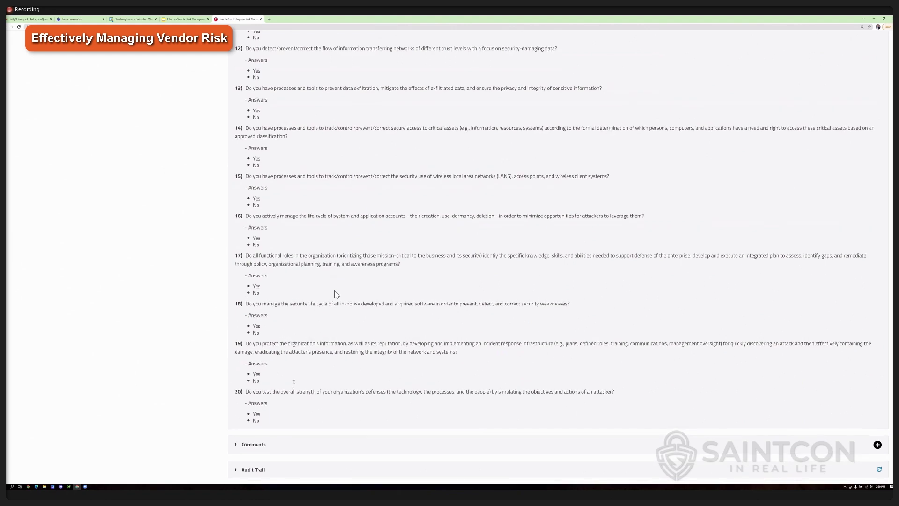
scroll(336, 294, "up", 1)
scroll(336, 294, "up", 2)
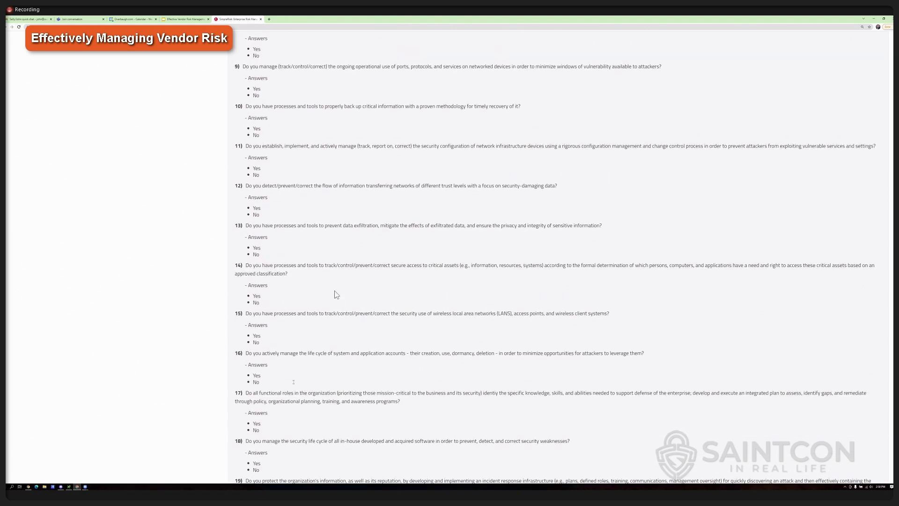
scroll(336, 294, "up", 3)
scroll(336, 295, "up", 5)
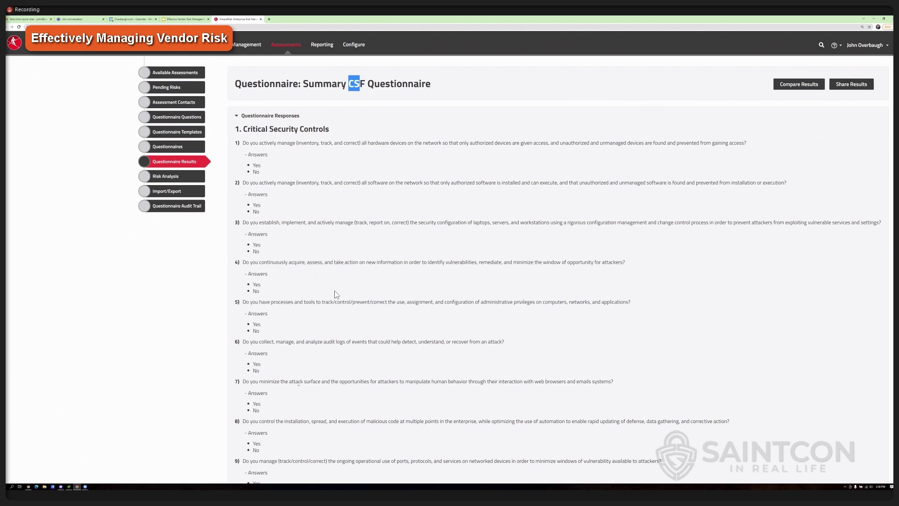
left_click(321, 80)
key("alt+Left")
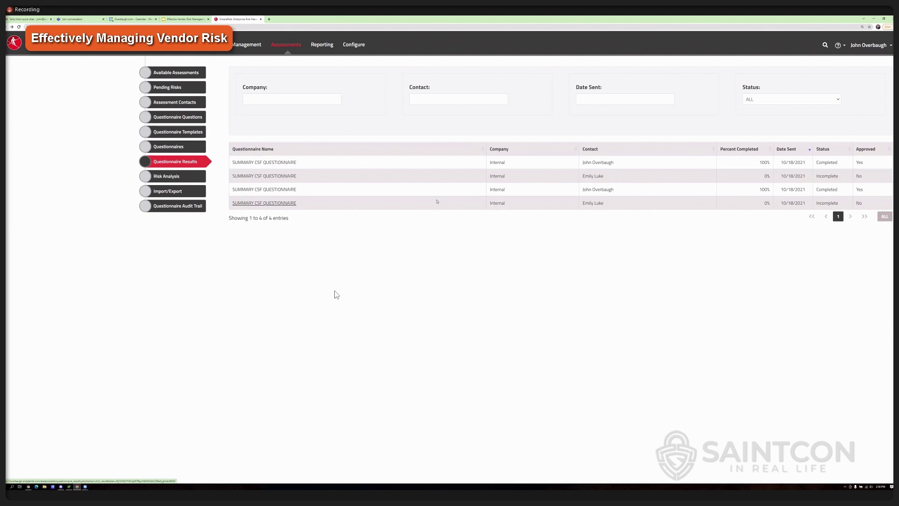
Open the first completed Summary CSF Questionnaire result and review the answers given in its responses.
left_click(288, 163)
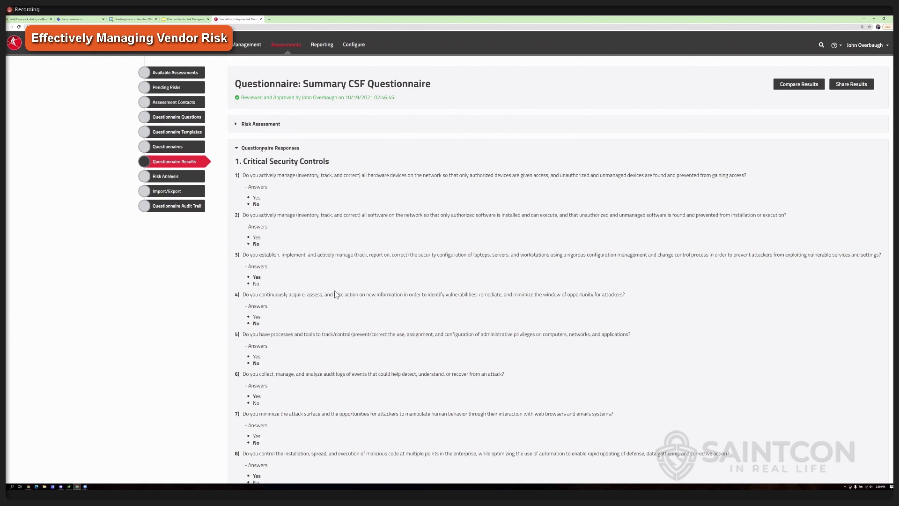
left_click_drag(255, 193, 252, 200)
left_click(337, 294)
scroll(336, 294, "down", 3)
scroll(336, 295, "up", 3)
Expand the risk assessment and its pending risks, and examine the first pending risk's subject and additional notes.
left_click(236, 125)
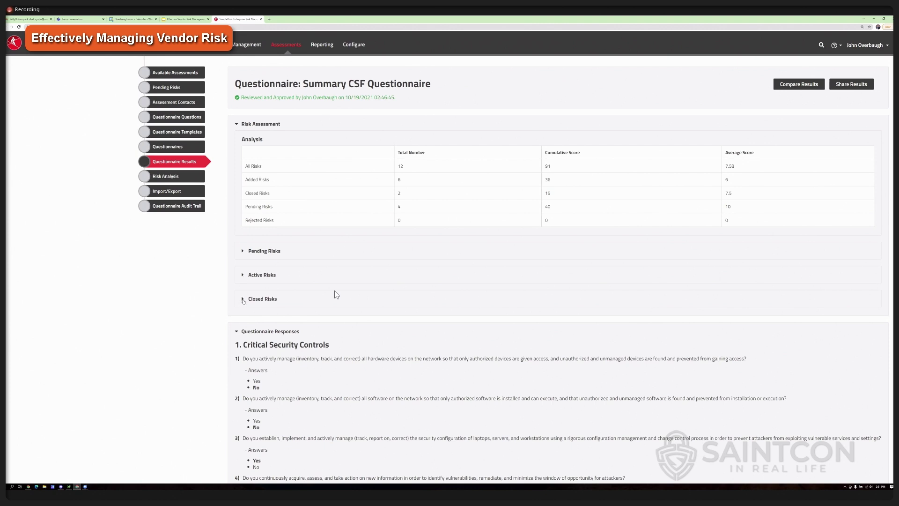
left_click(243, 251)
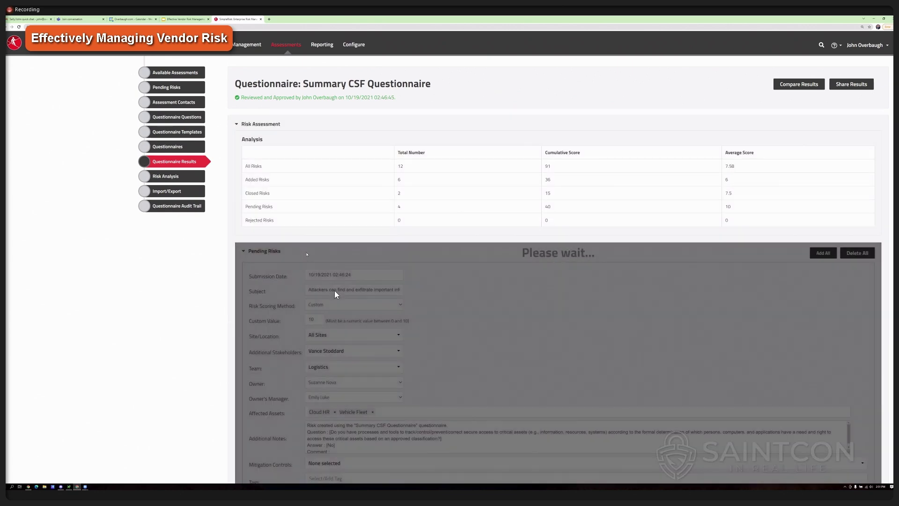
scroll(336, 294, "down", 1)
scroll(336, 294, "down", 2)
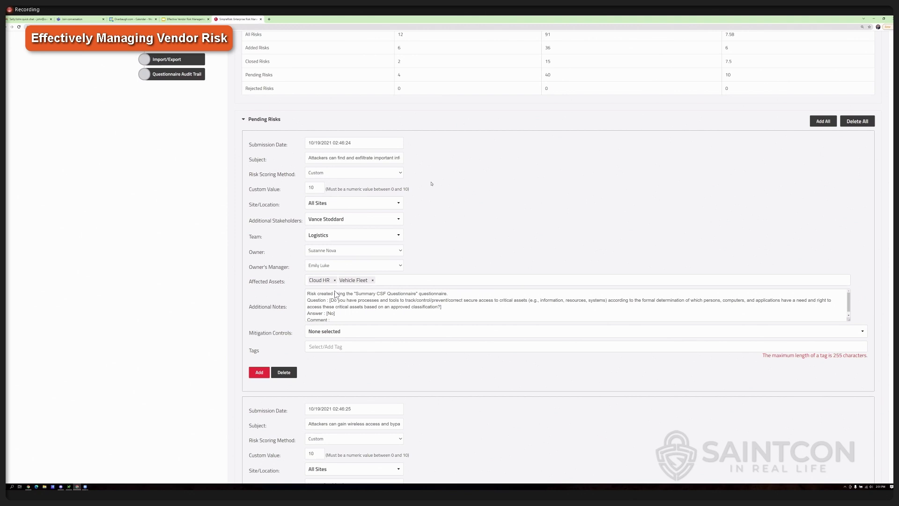
left_click_drag(402, 158, 279, 162)
left_click(360, 158)
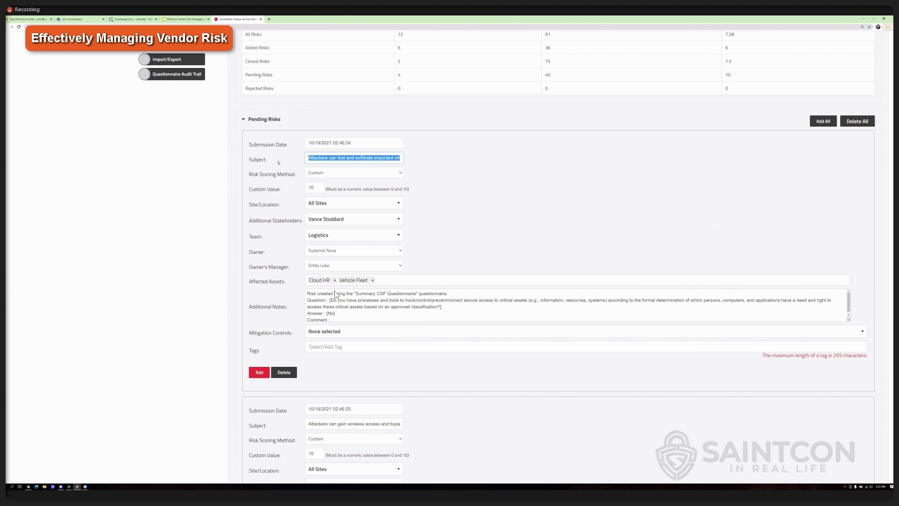
left_click(355, 158)
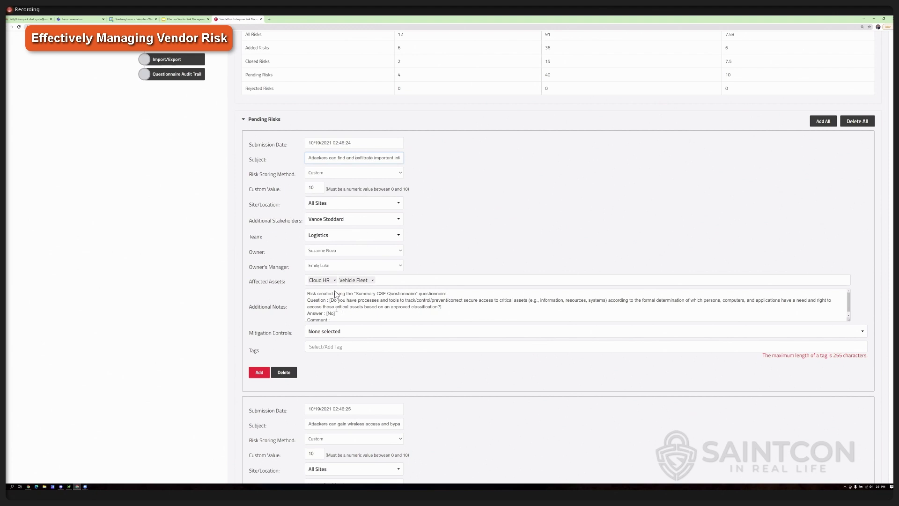
left_click(335, 294)
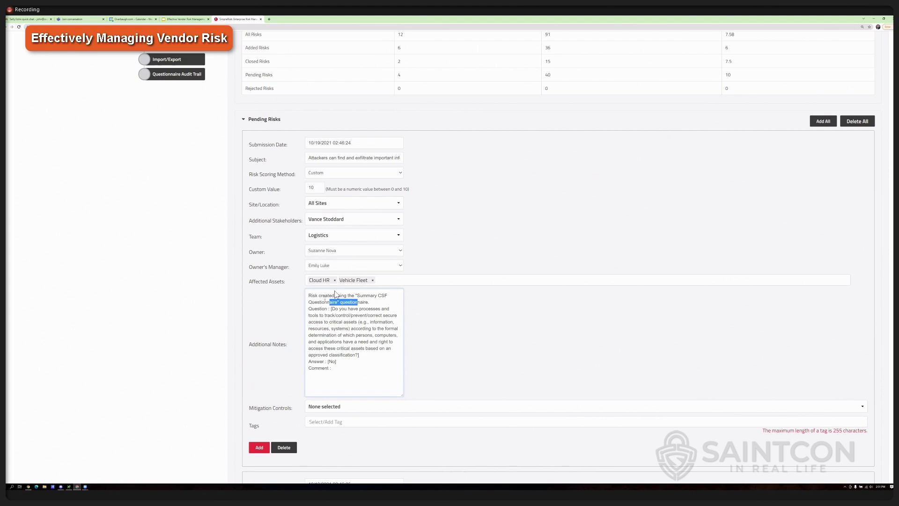
left_click(335, 294)
Set the first pending risk's custom value to 7 and add it to the risk register.
key("shift+Tab")
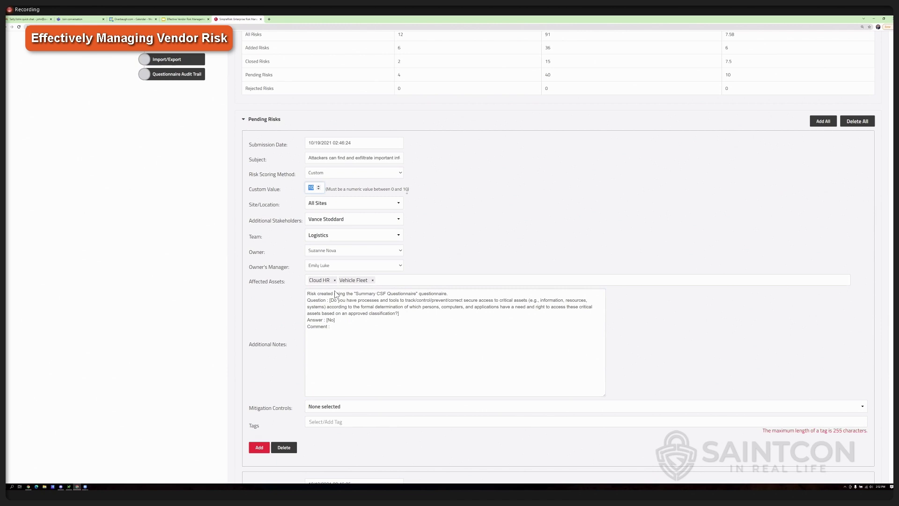
type("7")
left_click(259, 447)
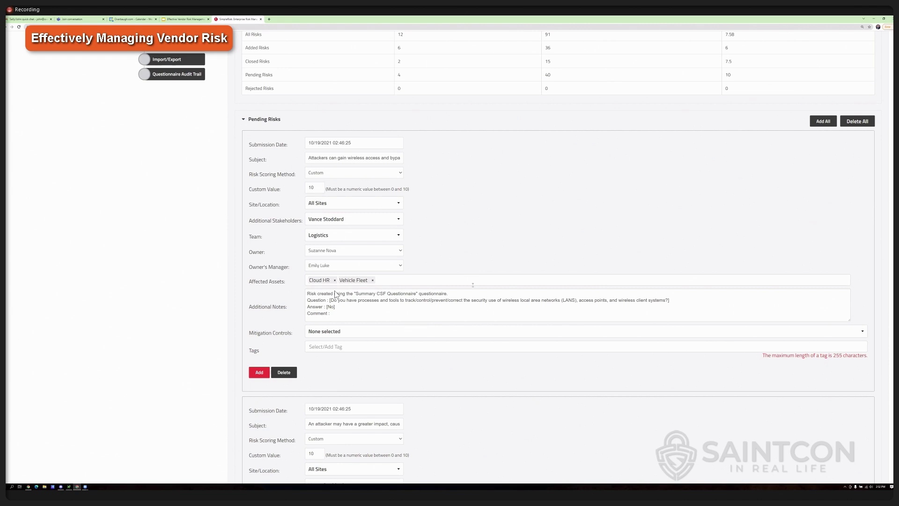
Set the custom value of the pending risk about attackers gaining wireless access to 5 and add the risk.
scroll(336, 294, "down", 1)
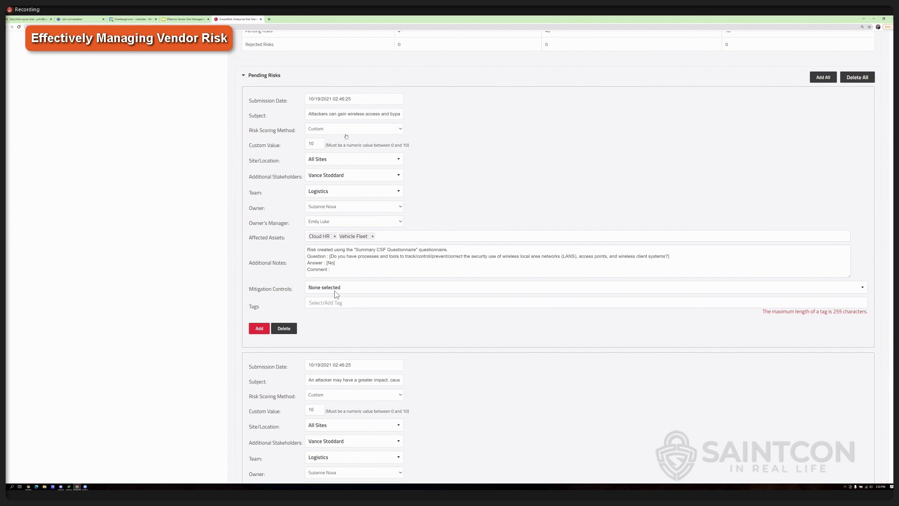
double_click(306, 143)
type("5")
left_click(260, 328)
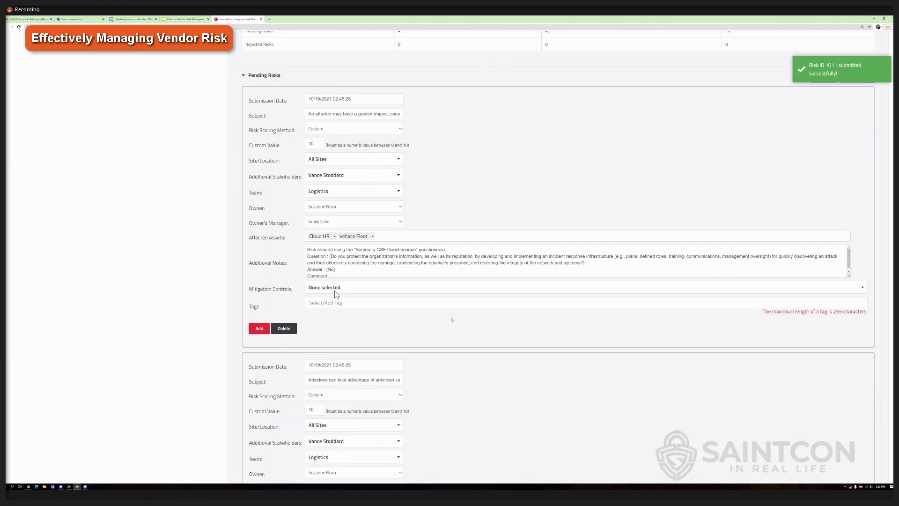
scroll(336, 294, "down", 10)
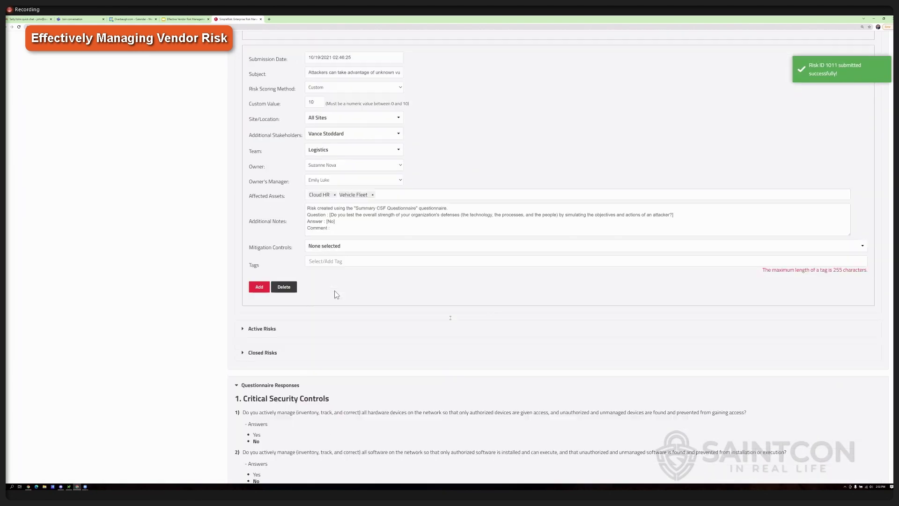
scroll(337, 294, "up", 10)
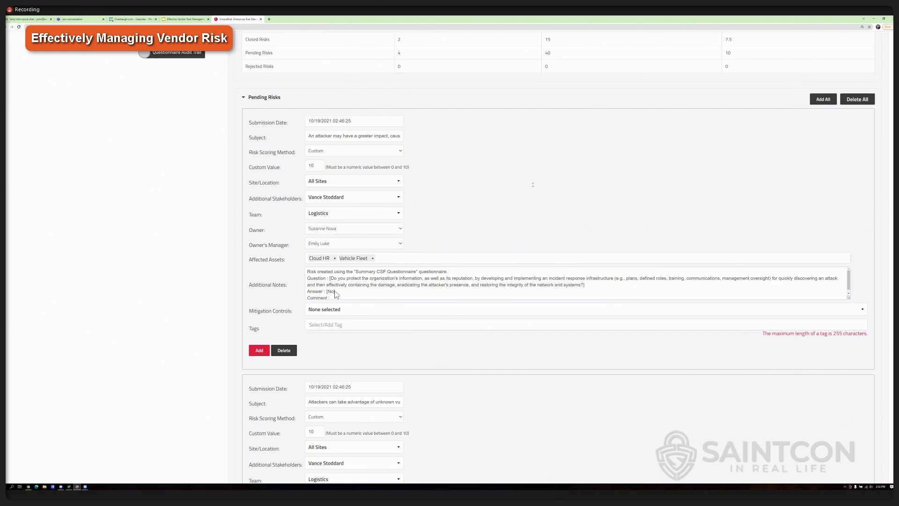
Open the Dynamic Risk Report, filter it to the affected asset Cloud HR, and sort it by affected assets.
scroll(335, 294, "up", 4)
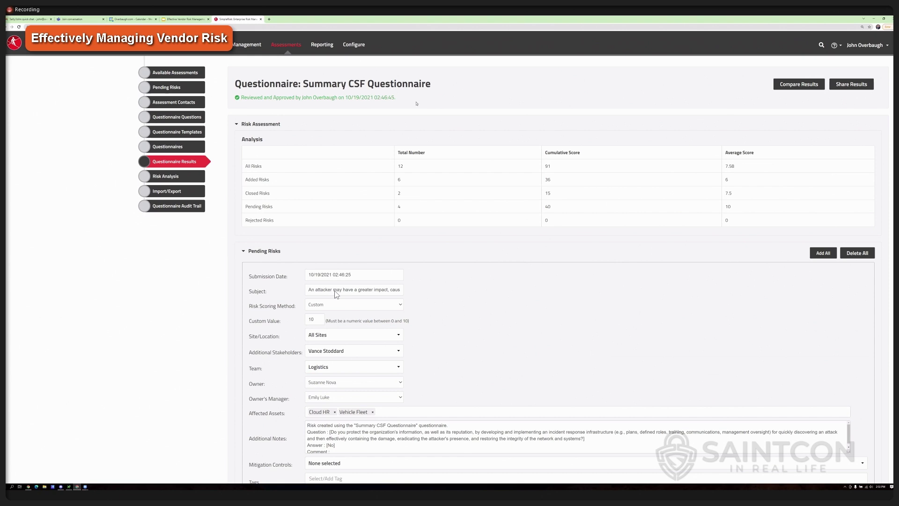
left_click(322, 44)
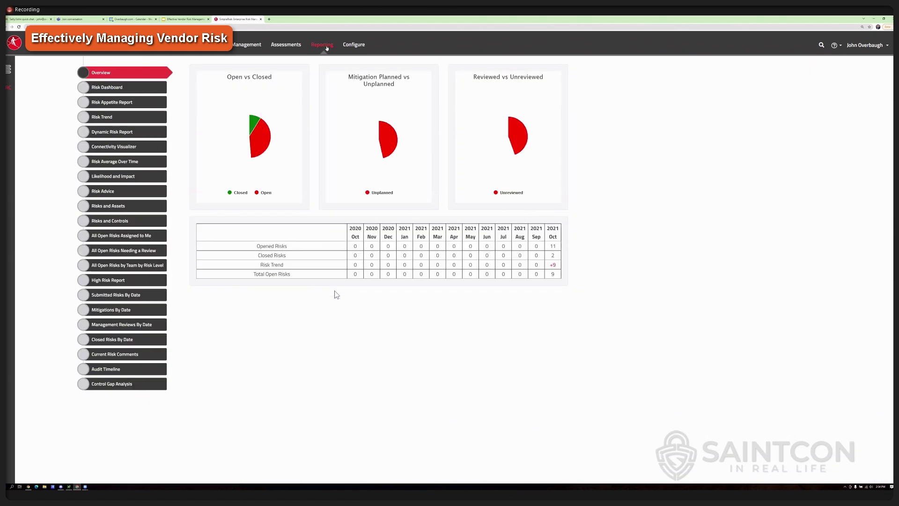
left_click(141, 132)
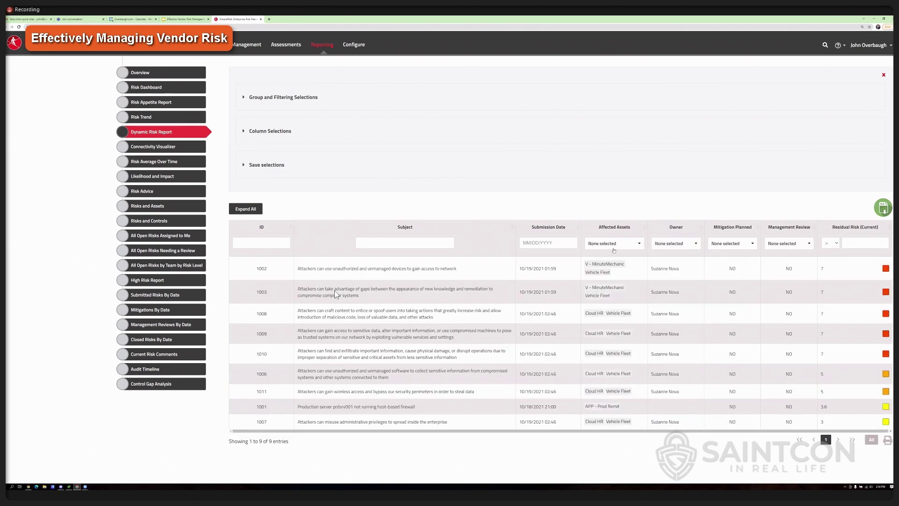
left_click(620, 244)
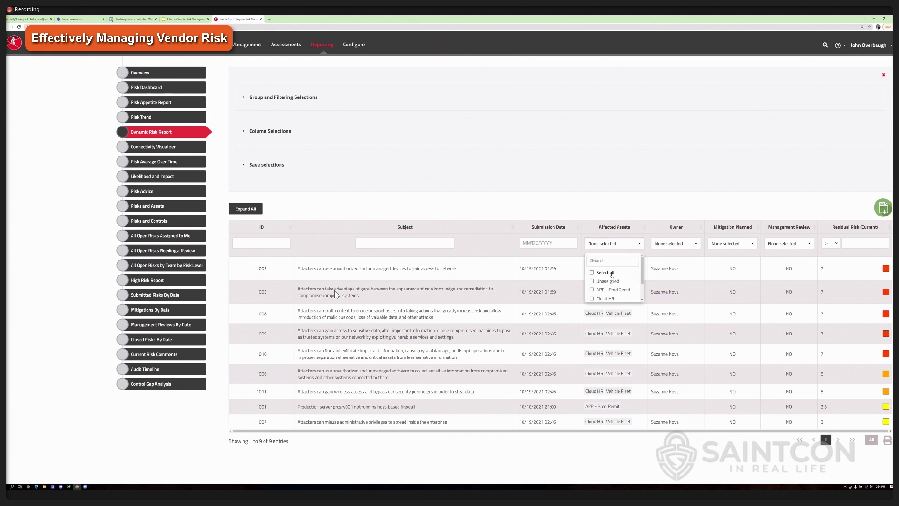
left_click(604, 277)
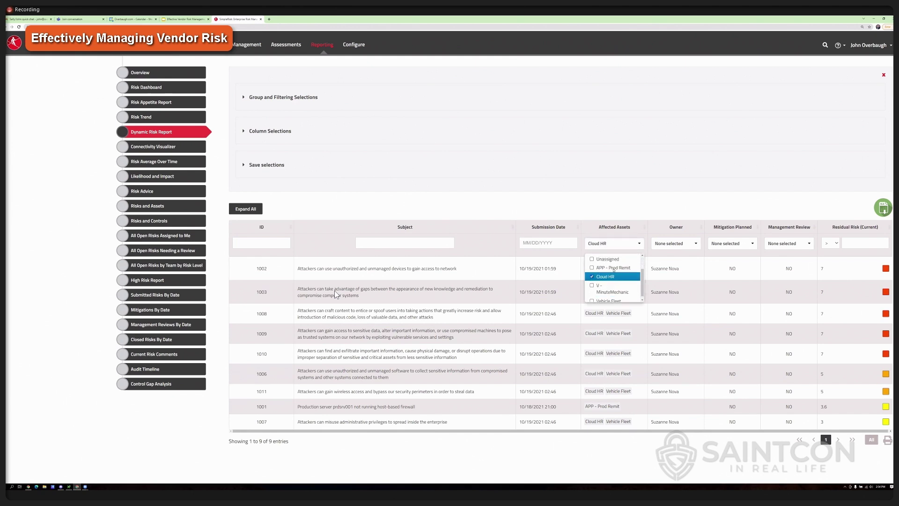
left_click(644, 223)
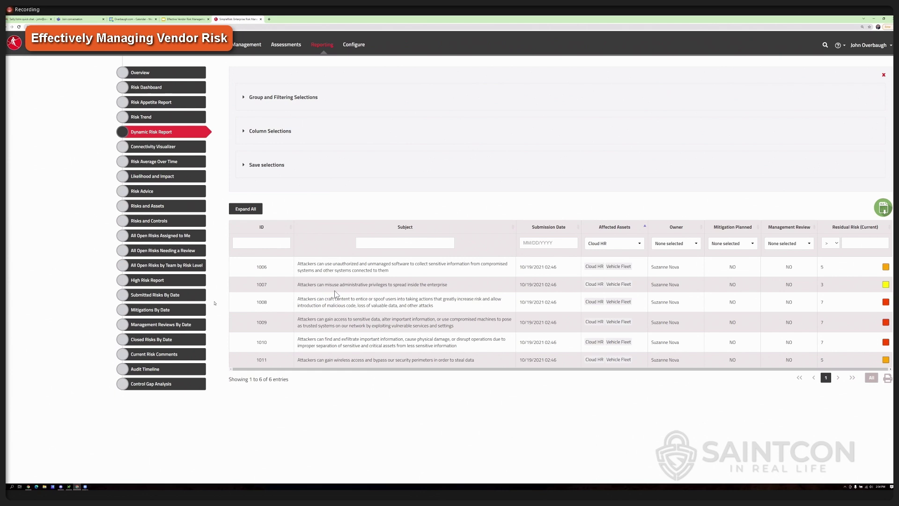
Open risk 1006 from the report and open its mitigation plan for editing.
left_click(261, 266)
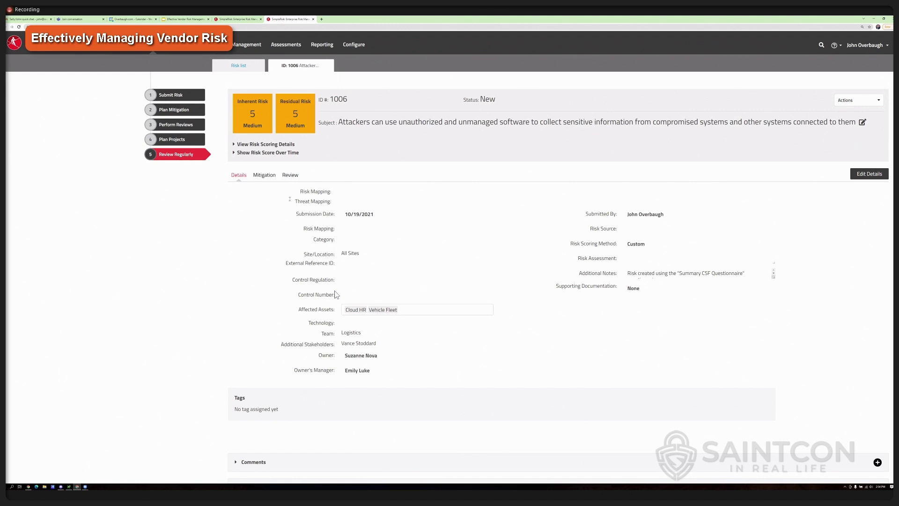
left_click(272, 176)
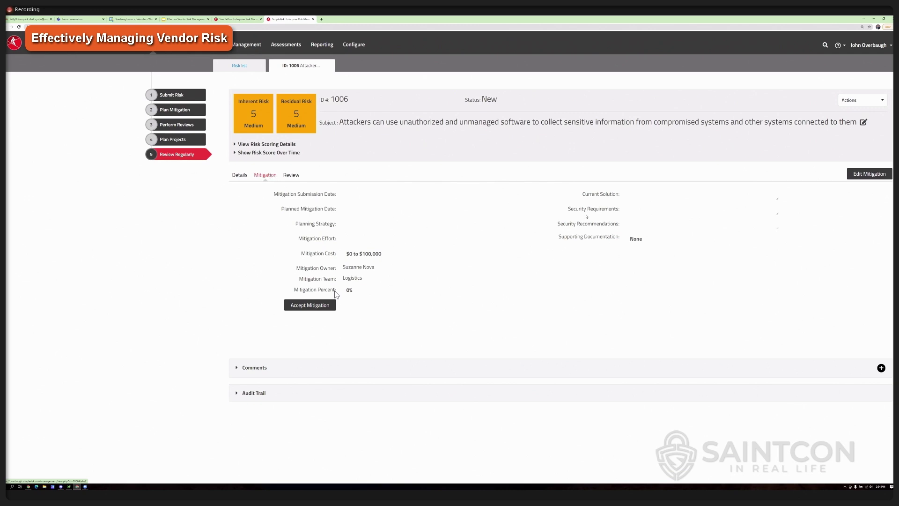
left_click_drag(567, 206, 627, 224)
left_click(827, 190)
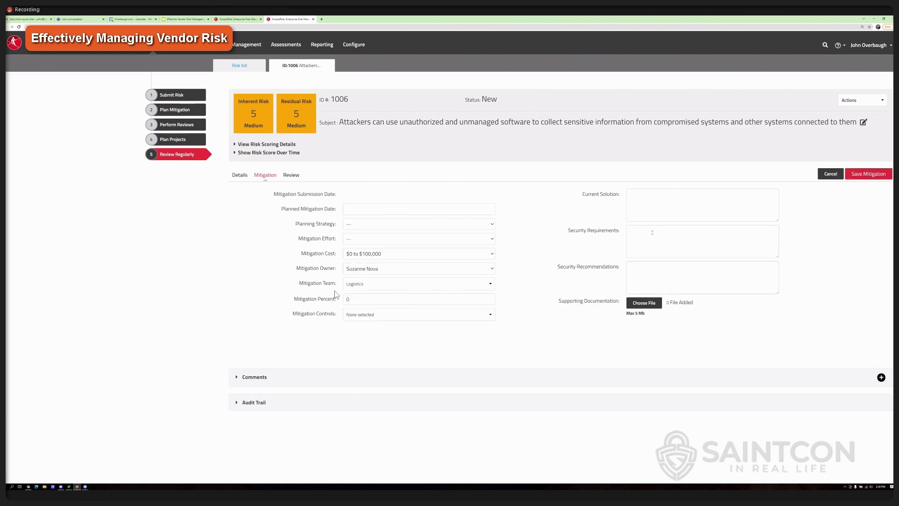
Enter the security requirement "All vendor systems processing sensitive information on behalf of Contesso must have application whitelisting functioning.".
left_click(653, 232)
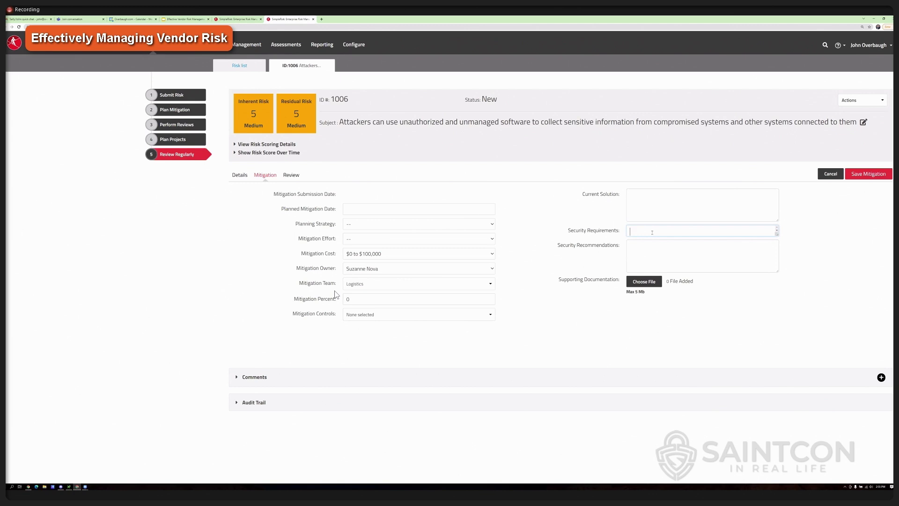
type("All vendor systems ")
type("processing sens")
type("itive information on")
type(" behalf of Contes")
type("so")
type(" must")
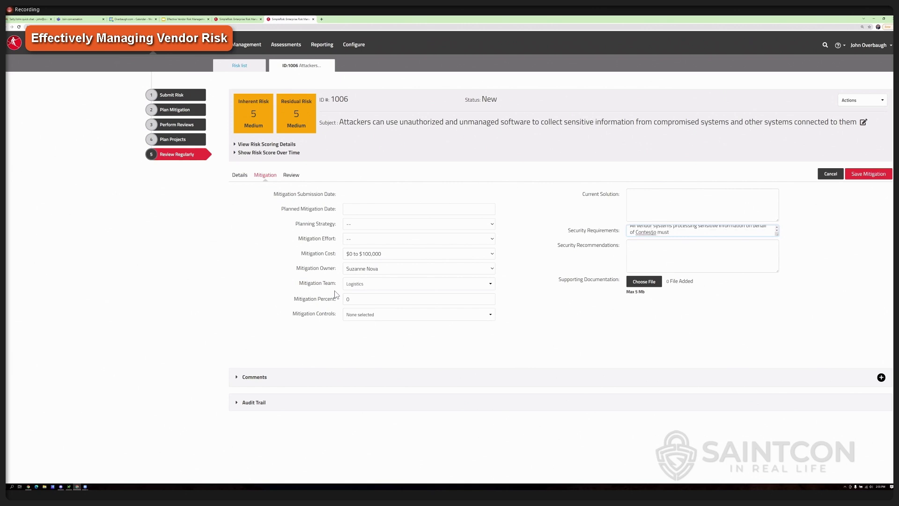
type(" have application whitelisting functioning.")
Enter the security recommendation "Deploy an application whitelisting solution." and save the mitigation.
left_click(681, 246)
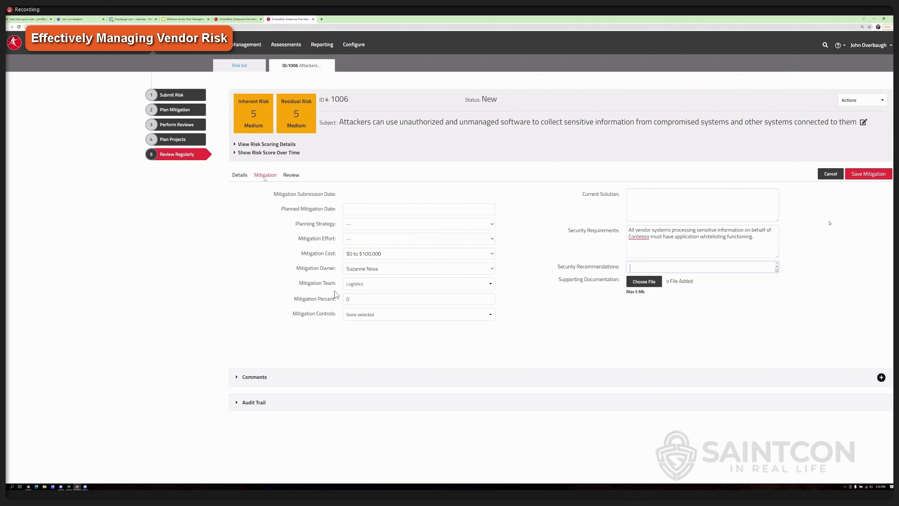
type("Deploy a whitelis")
key("BackSpace")
key("BackSpace")
key("BackSpace")
key("BackSpace")
key("BackSpace")
type("n application whitelisting solution.")
left_click(870, 175)
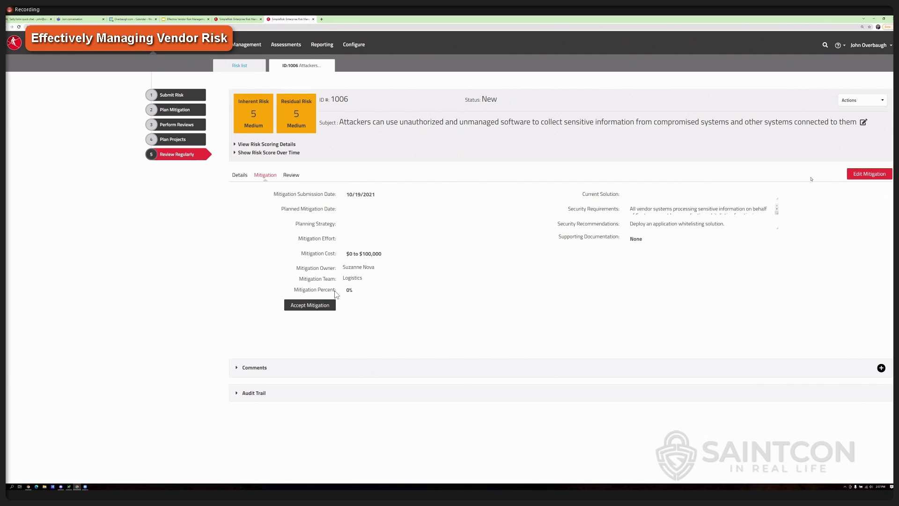
left_click(864, 100)
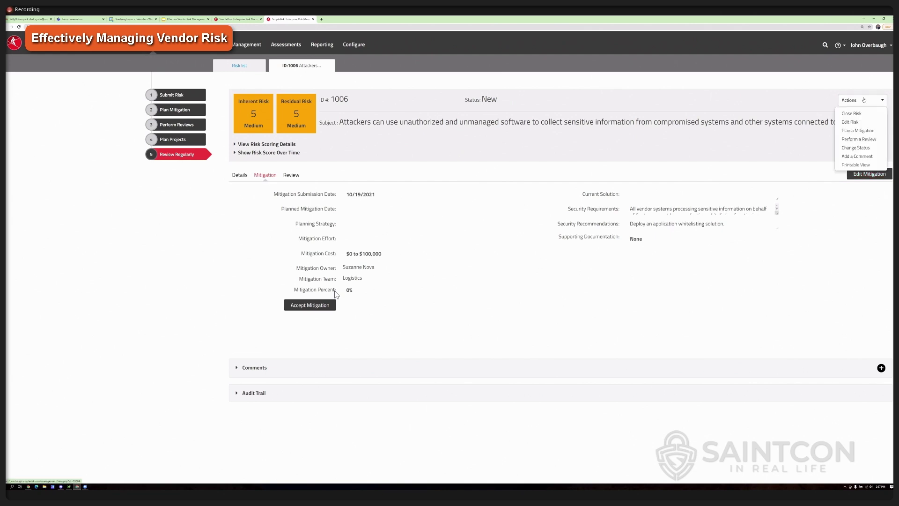
left_click(864, 140)
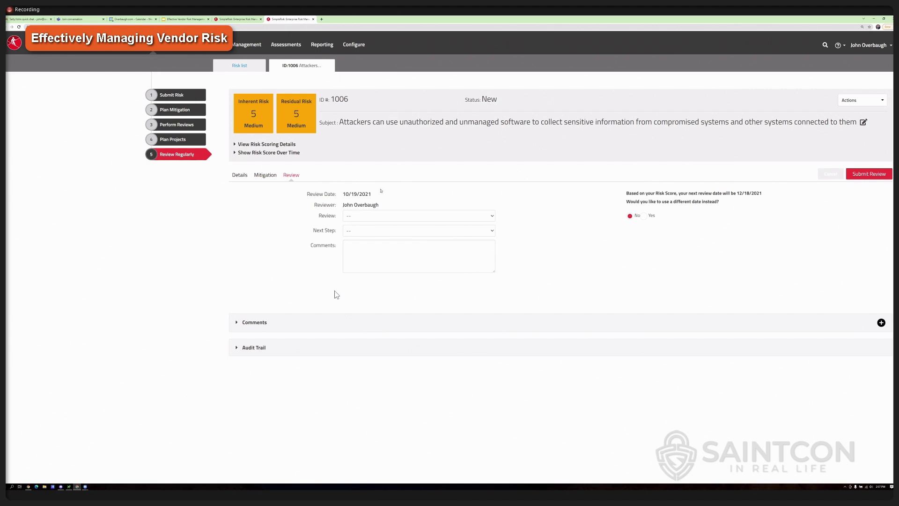
left_click(388, 218)
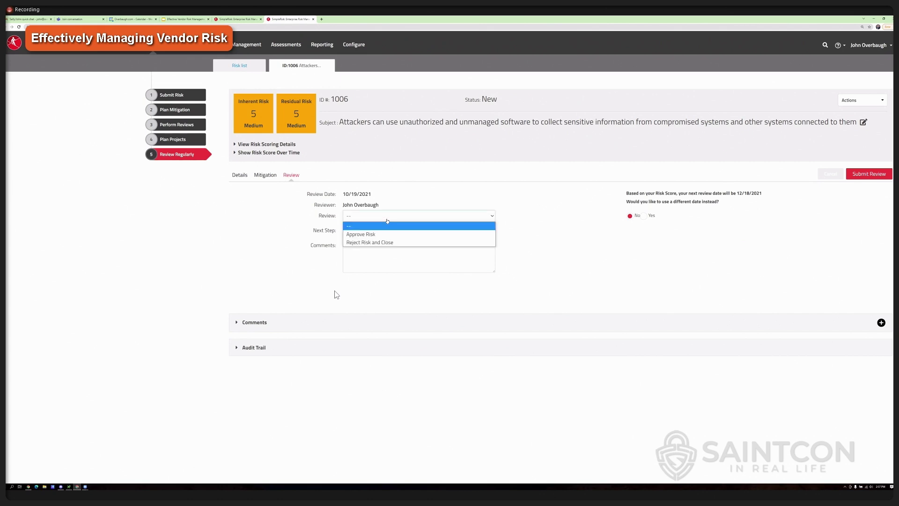
left_click(359, 235)
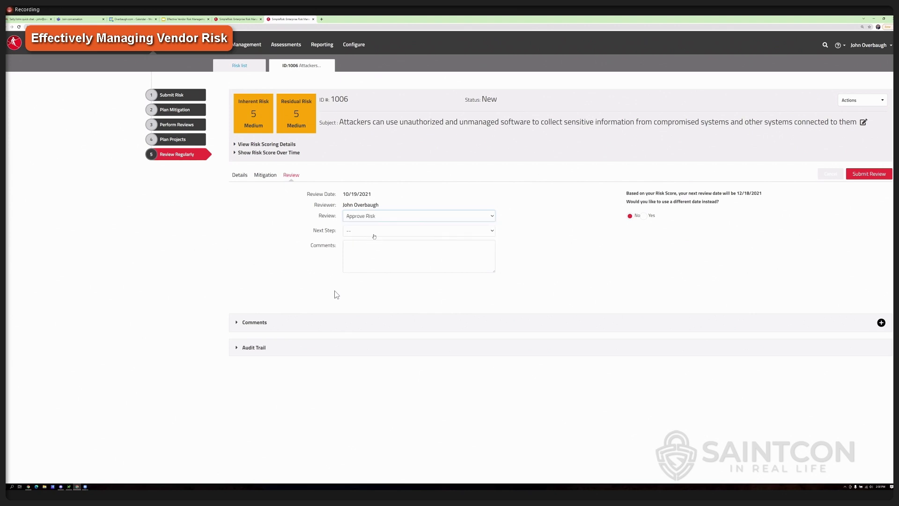
left_click(374, 234)
left_click(374, 235)
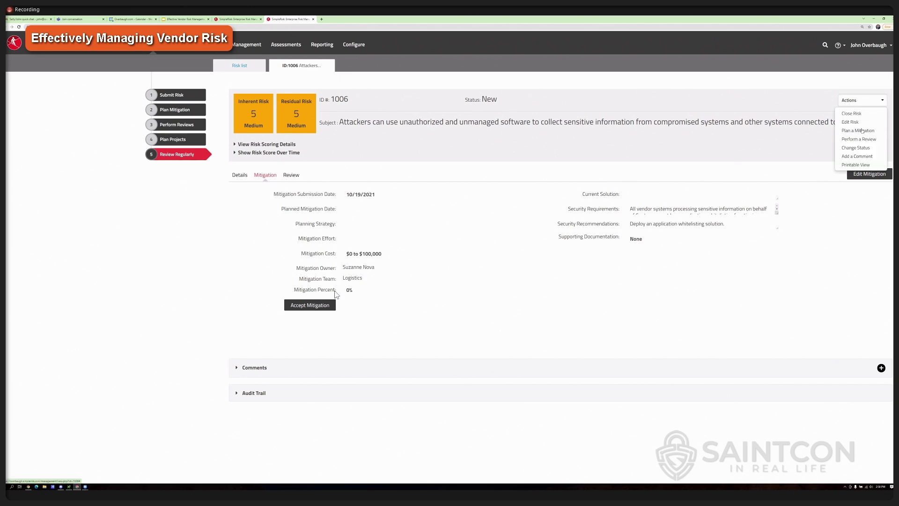
Reopen risk 1006's mitigation for editing and set the planning strategy to Mitigate.
left_click(870, 174)
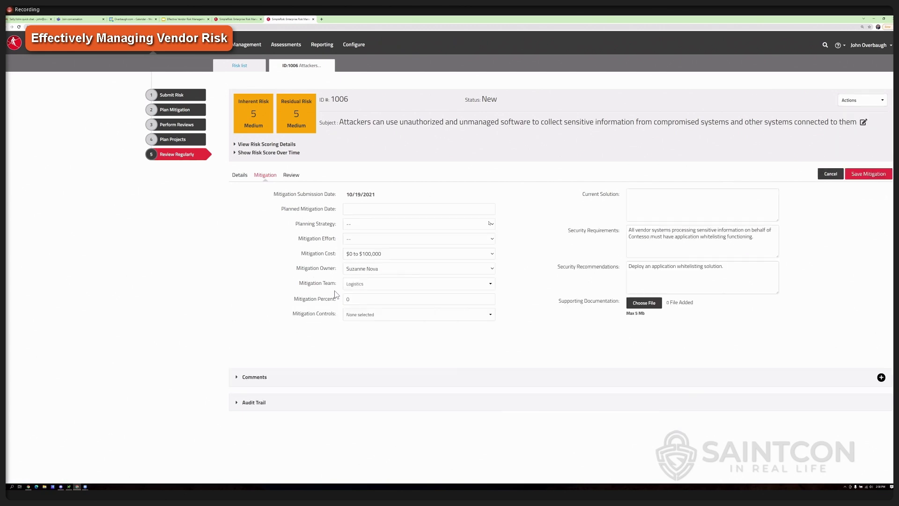
left_click(364, 224)
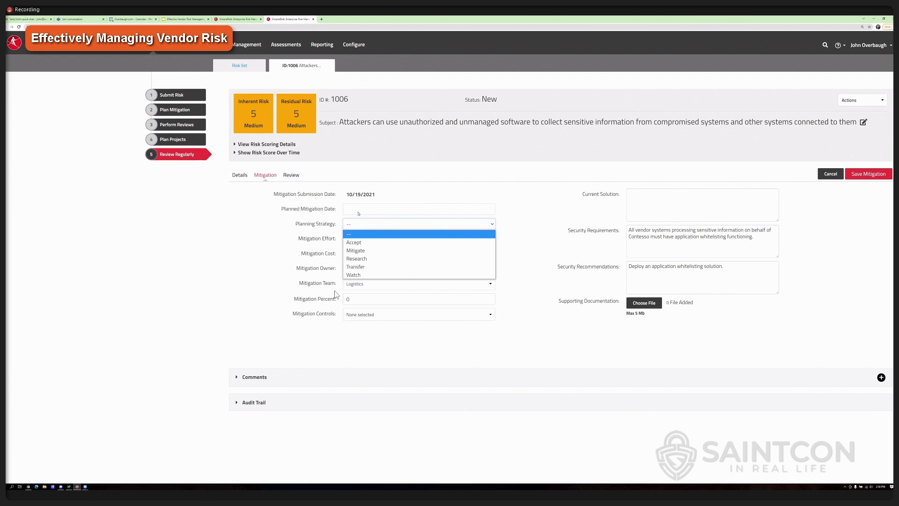
left_click(363, 252)
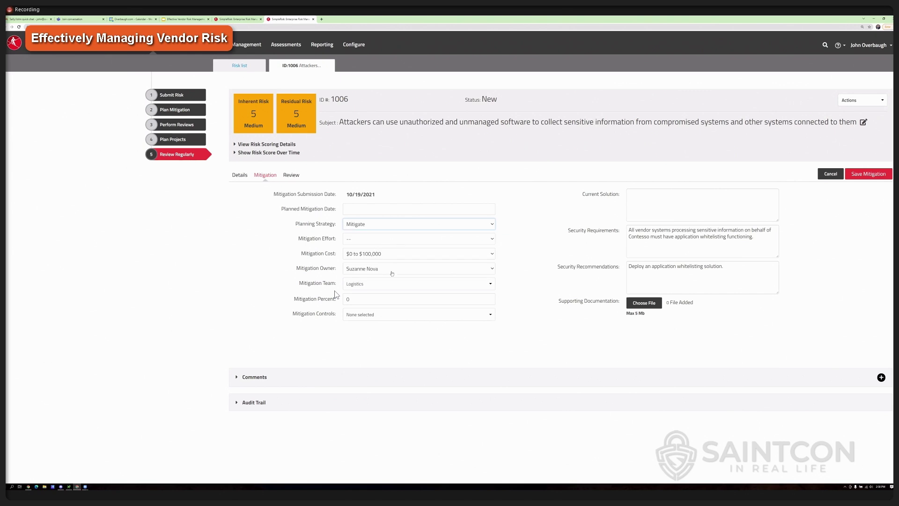
Enter the current solution "HR Cloud will imeplment application whitelisting in all affected systems by Jan 30,2020.".
left_click_drag(777, 220, 751, 185)
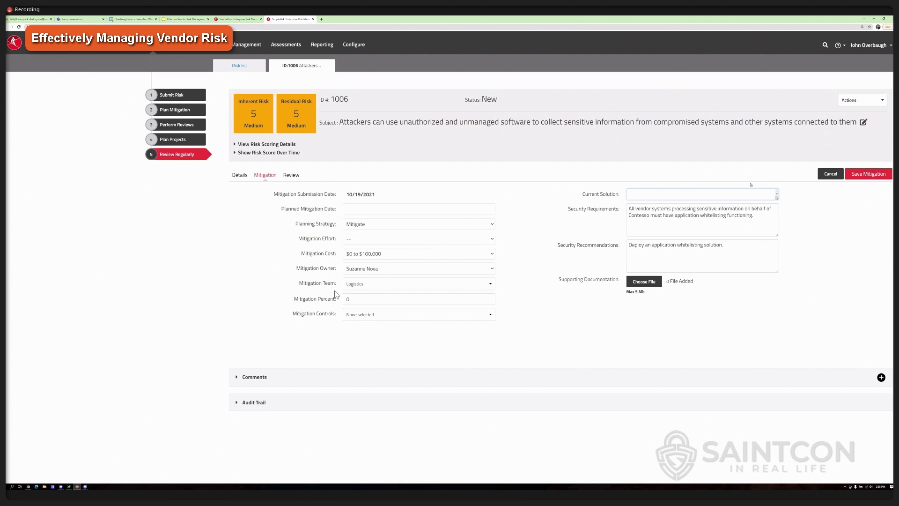
type("HR CLoud")
key("BackSpace")
key("BackSpace")
key("BackSpace")
key("BackSpace")
type("loud wi")
type("ll imeplment ap")
type("plication ")
type("whitl")
type("listing in")
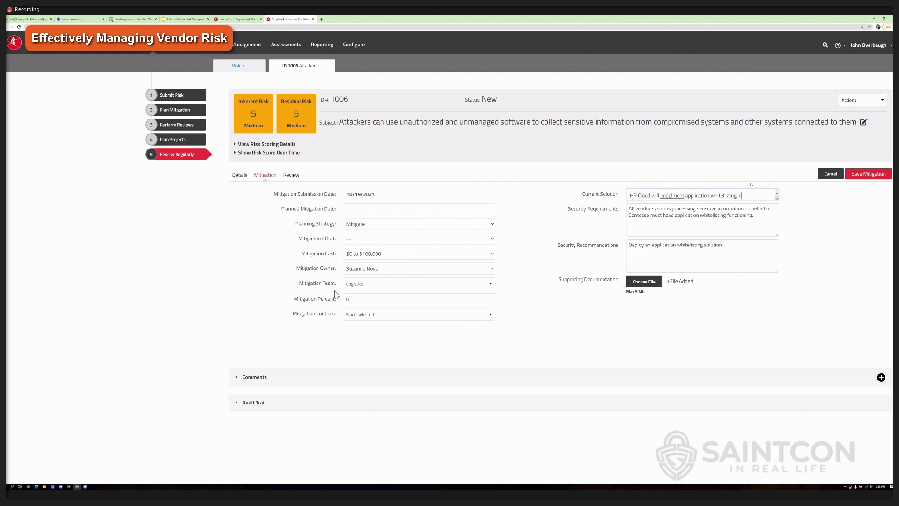
type(" all affected systems.")
key("BackSpace")
type("by ")
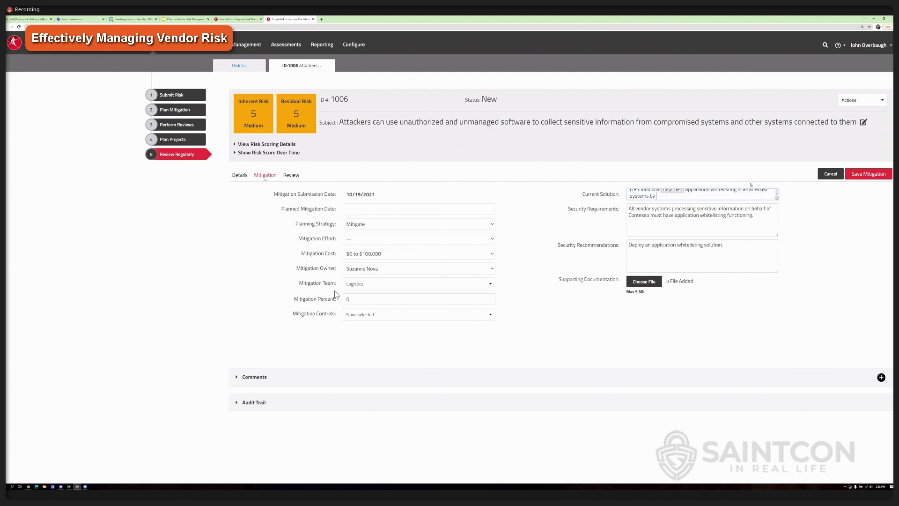
type("Jan 30,2020.")
Set the planned mitigation date to 01/31/2022 and save the mitigation.
left_click(374, 207)
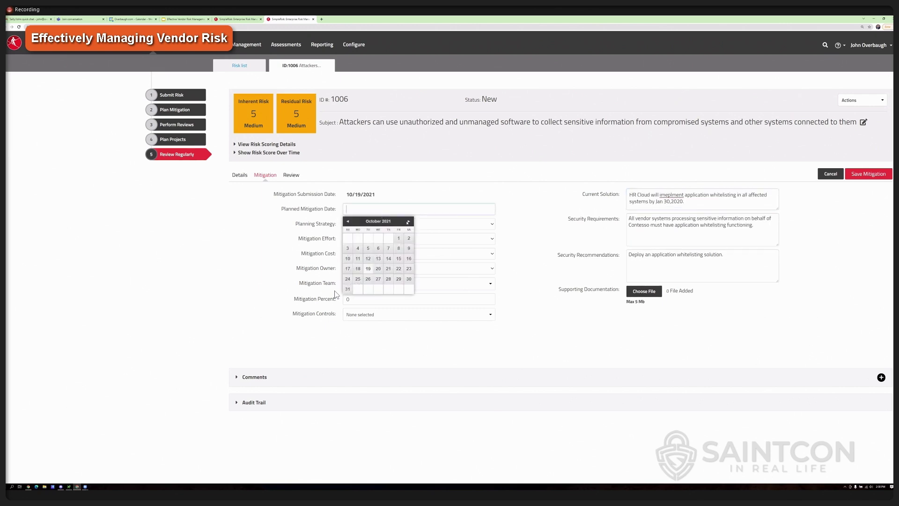
left_click(407, 222)
left_click(408, 222)
left_click(407, 222)
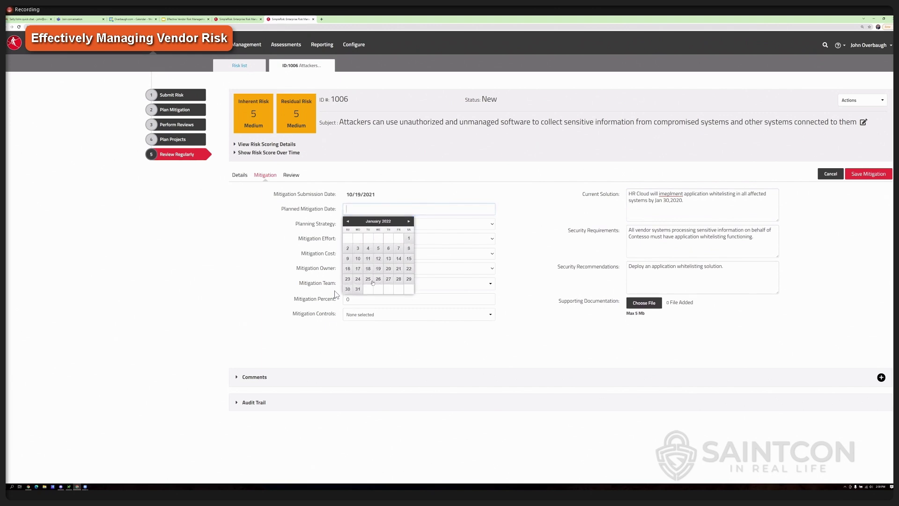
left_click(358, 289)
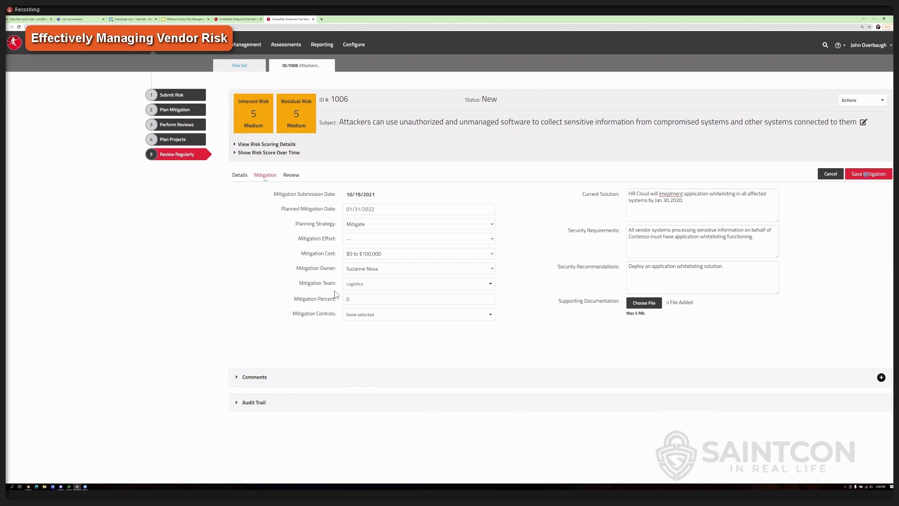
left_click(867, 174)
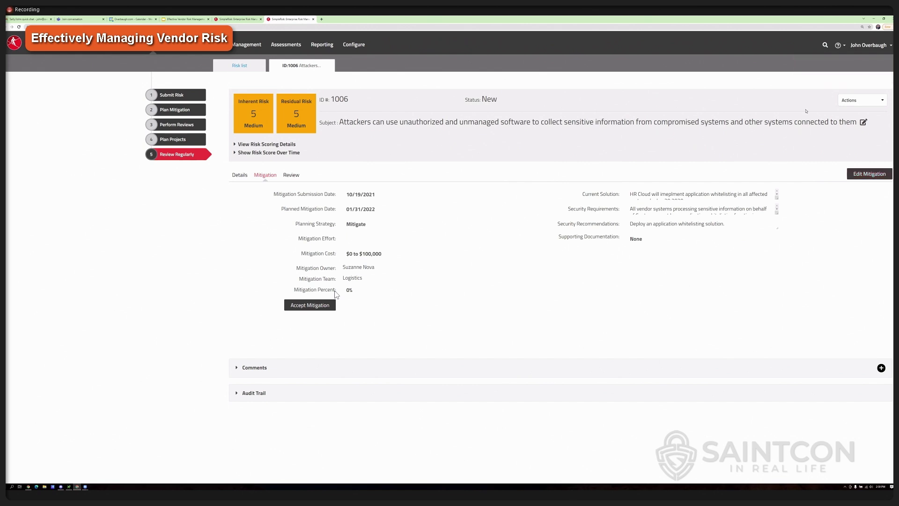
Submit a review of risk 1006 with Approve Risk, next step Accept Until Next Review, and the different-date option set to Yes, using 12/18/2021.
left_click(857, 100)
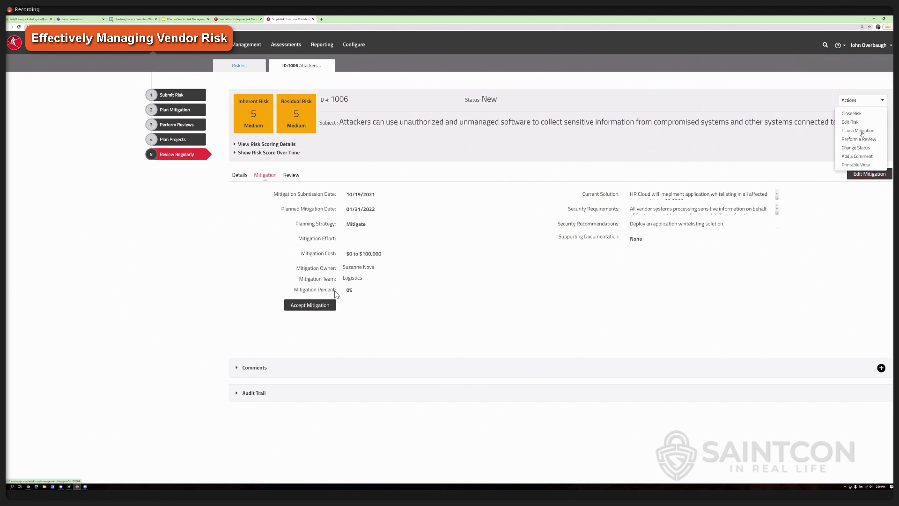
left_click(402, 241)
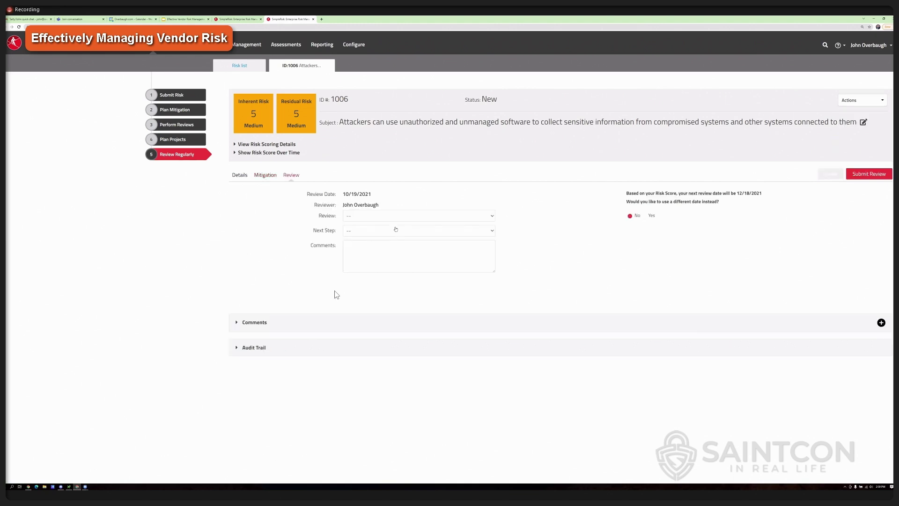
left_click(395, 218)
left_click(391, 234)
left_click(391, 230)
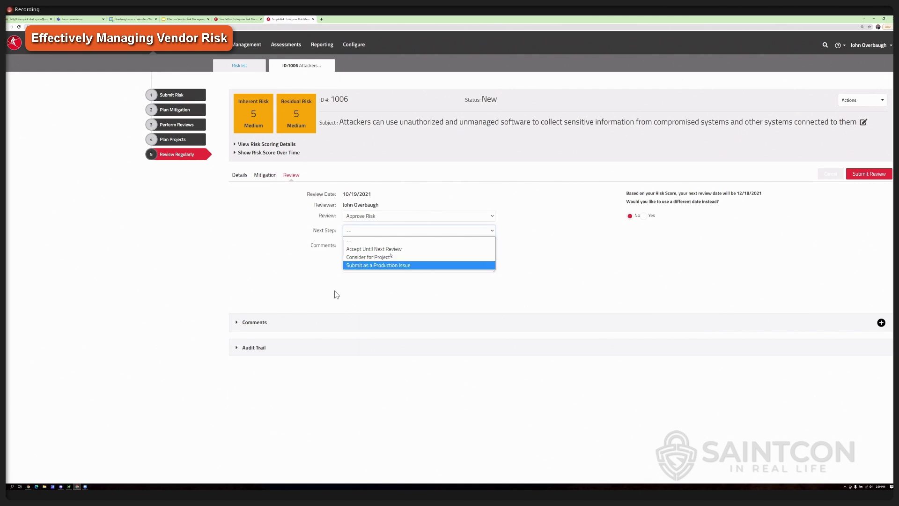
left_click(393, 249)
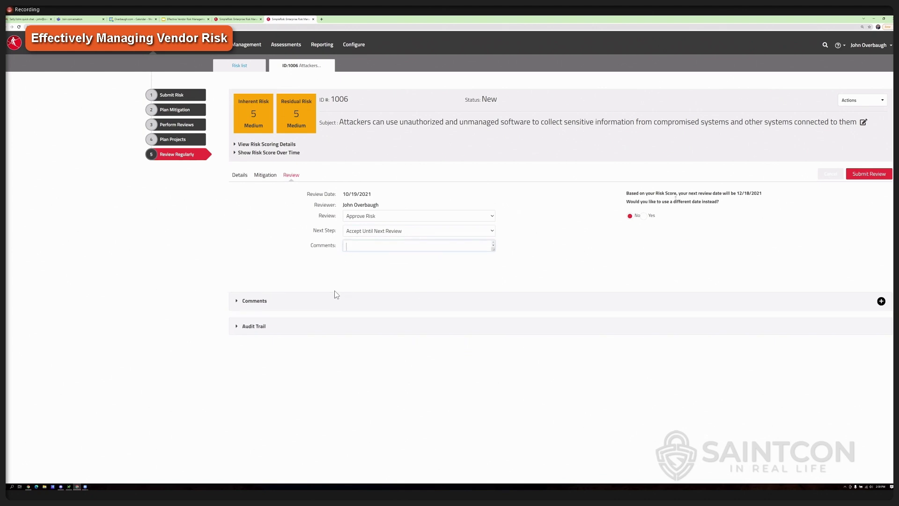
left_click(644, 216)
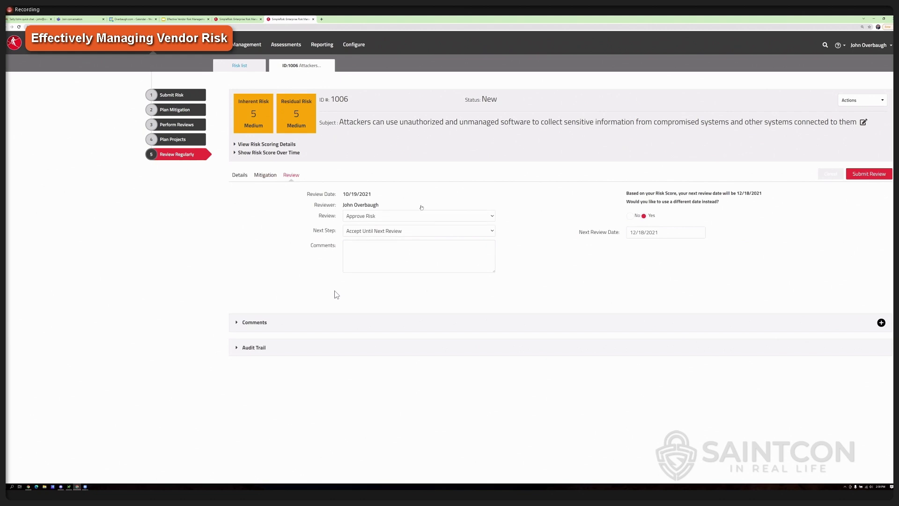
left_click(874, 175)
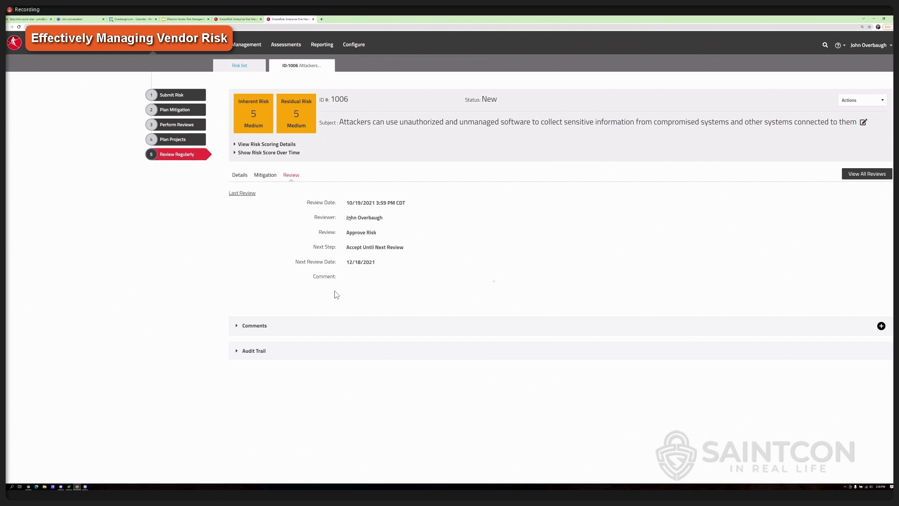
Return to risk 1006's mitigation details and highlight the planned mitigation date.
left_click(265, 175)
triple_click(376, 211)
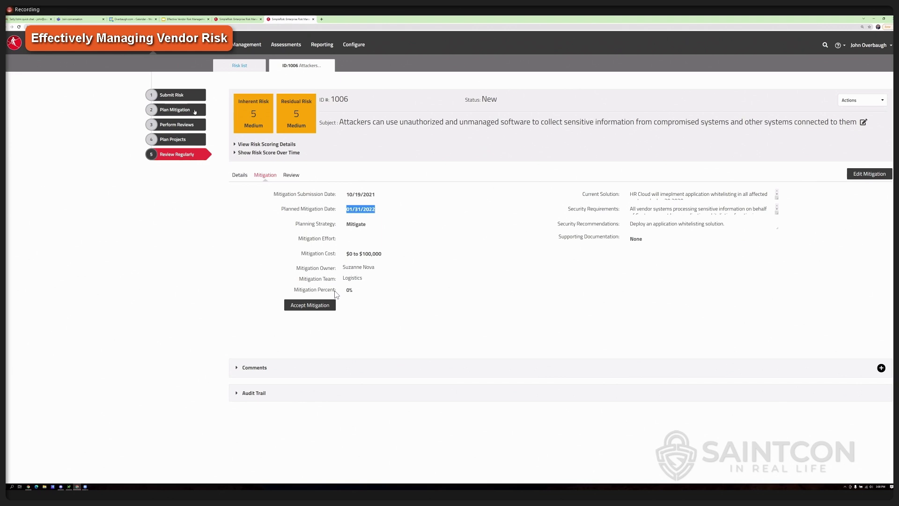
Open the Dynamic Risk Report and filter the Owner column to the assigned risk owner, leaving out unassigned risks.
left_click(328, 45)
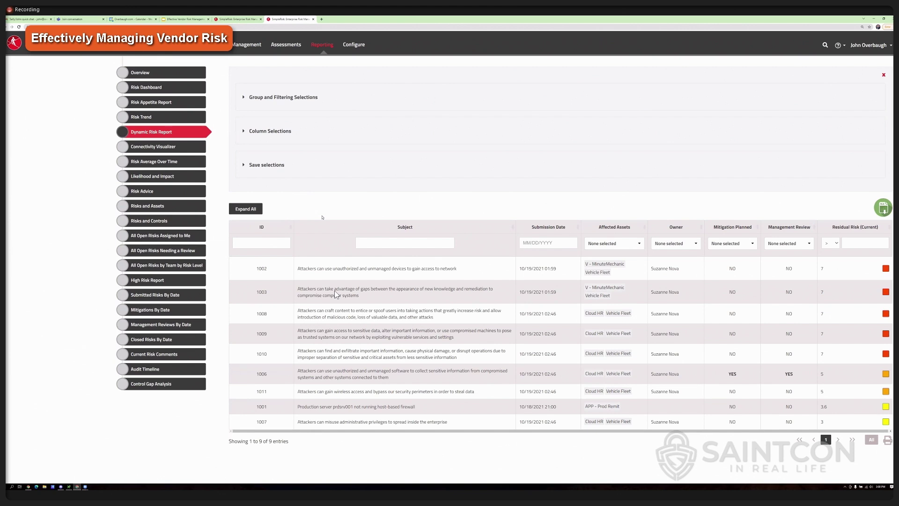
left_click(683, 245)
left_click(677, 287)
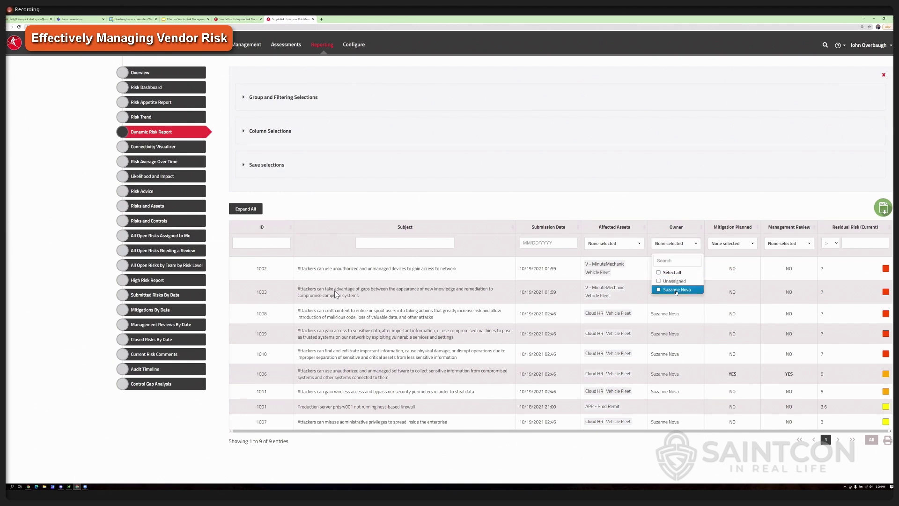
left_click(704, 218)
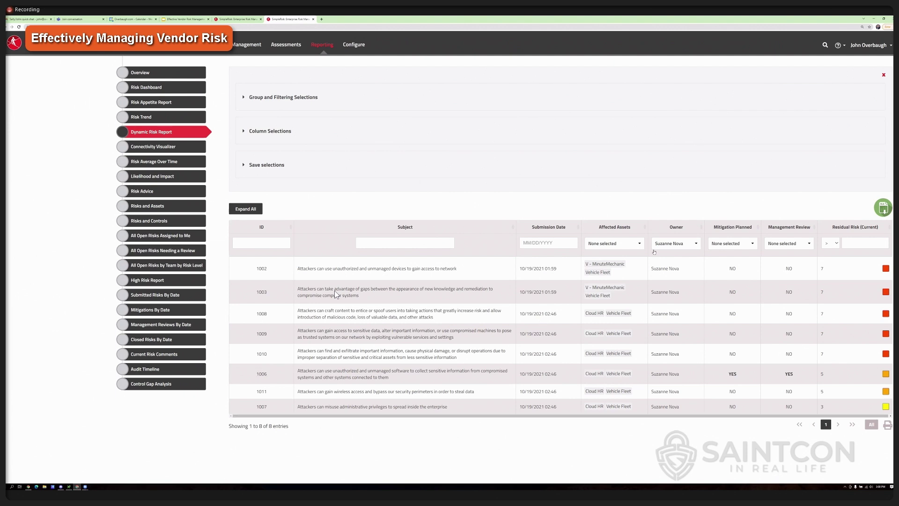
Set the report's Owner filter to all owners and sort the risks by Affected Assets in ascending order.
left_click(687, 244)
left_click(667, 274)
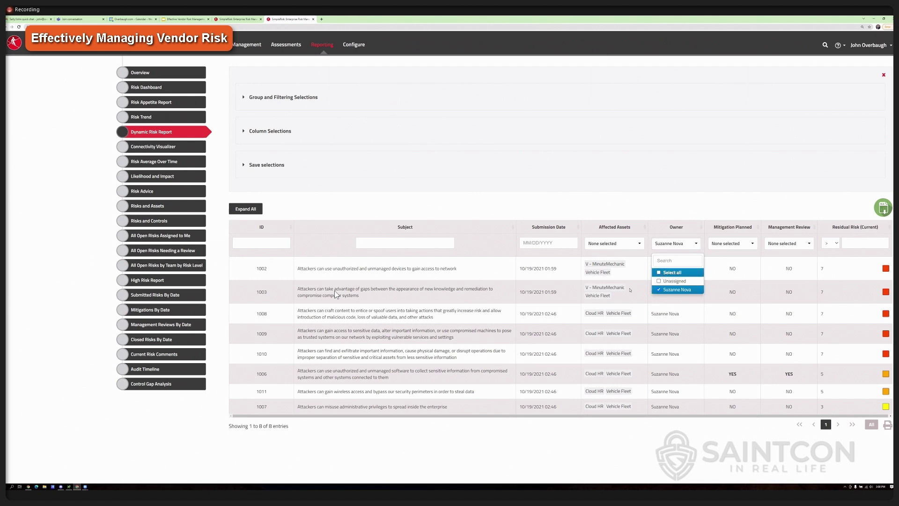
left_click(644, 227)
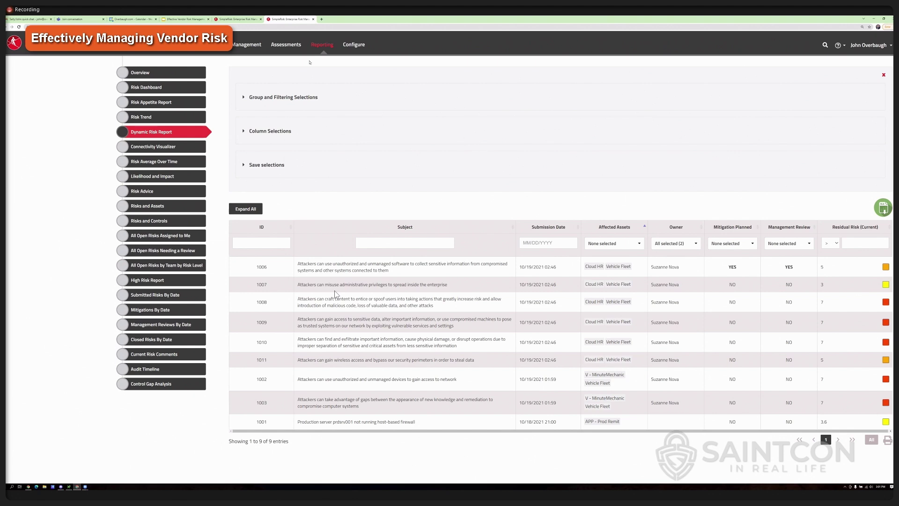
Switch to the vendor risk management presentation in Google Slides.
left_click(188, 21)
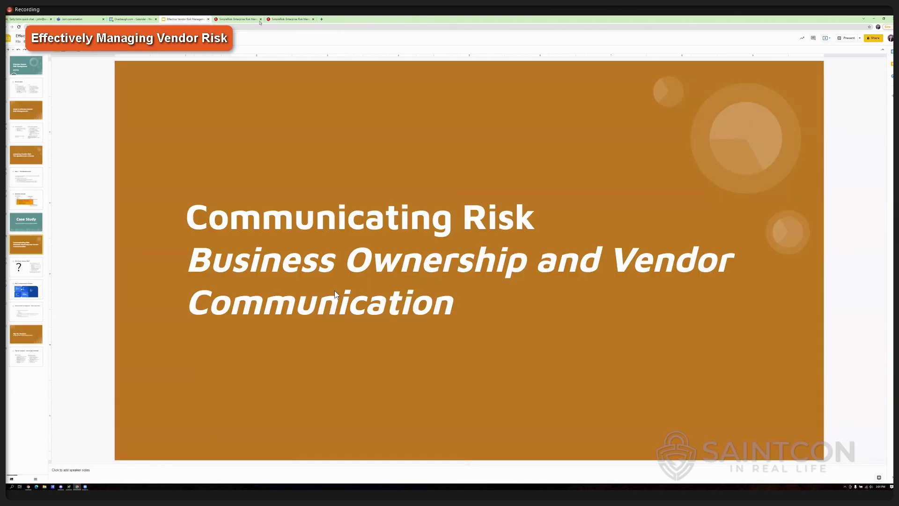